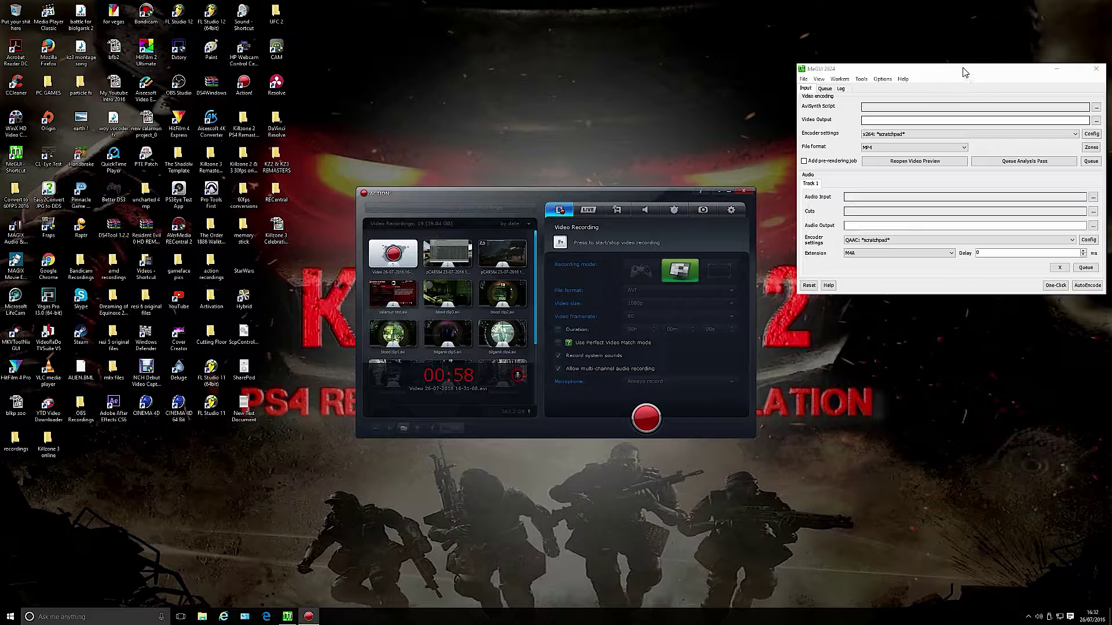
Bring the MeGUI window to the front and open its Tools menu.
left_click(969, 82)
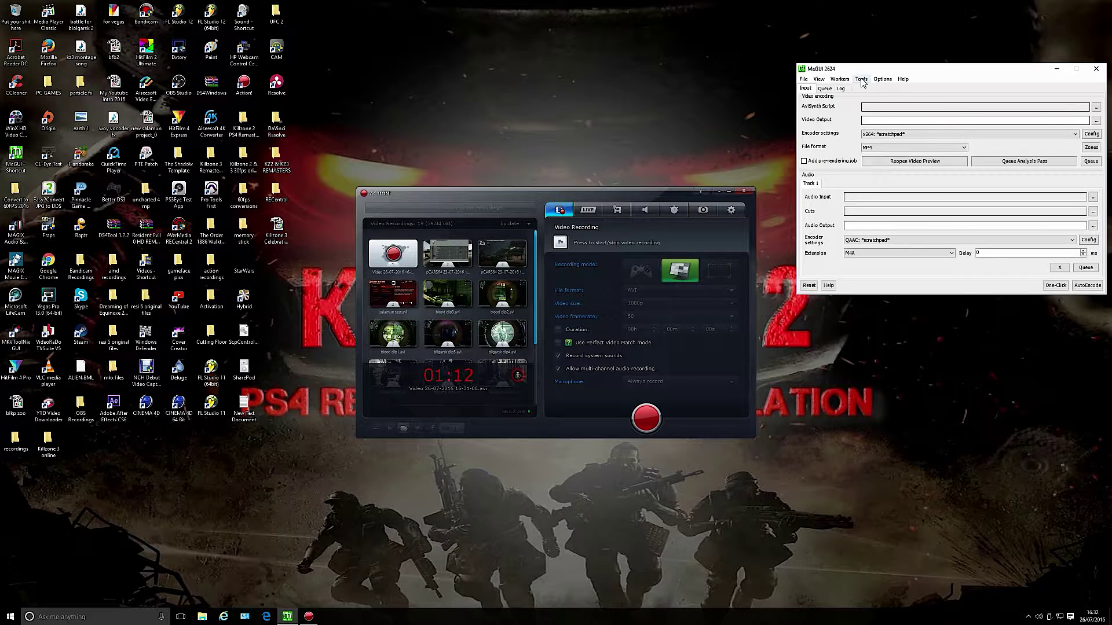
left_click(862, 81)
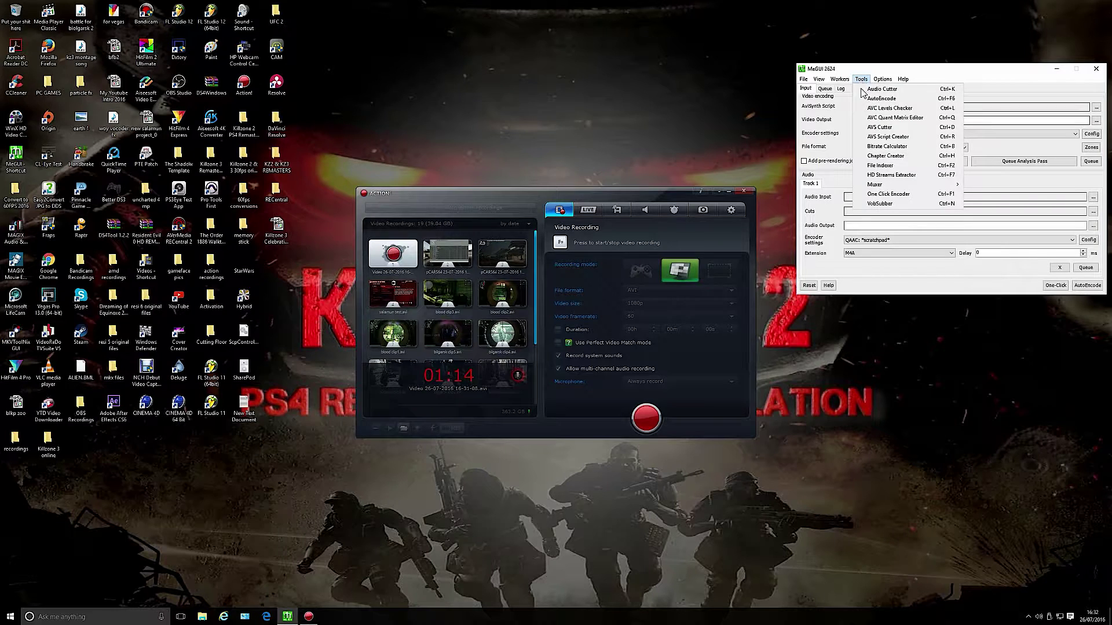
Open the One Click Encoder and move its window toward the screen centre.
left_click(889, 195)
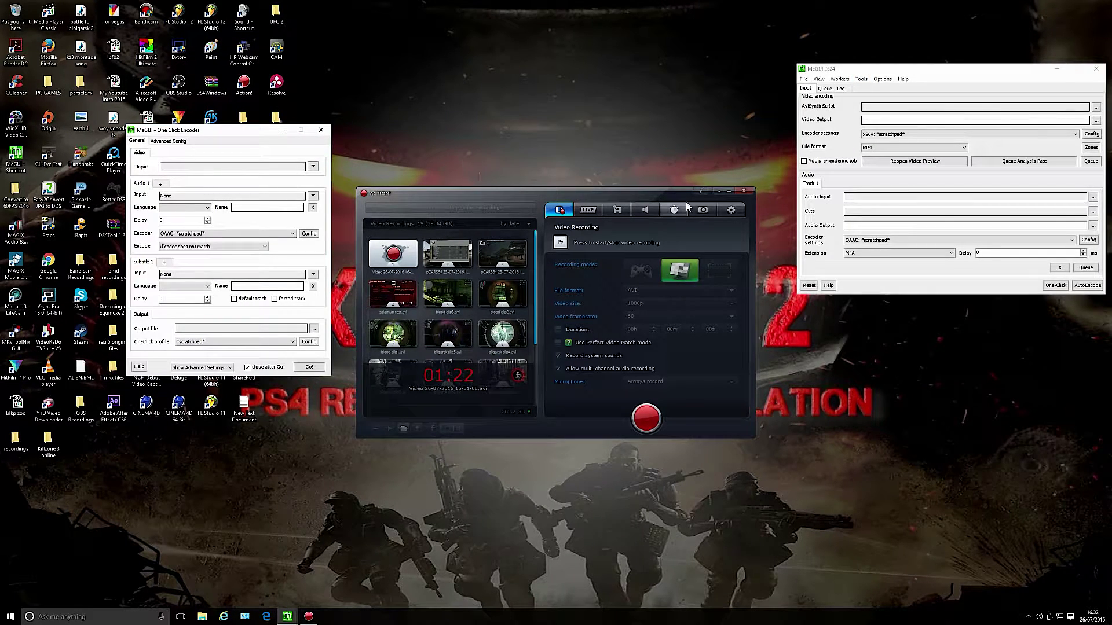
left_click(731, 192)
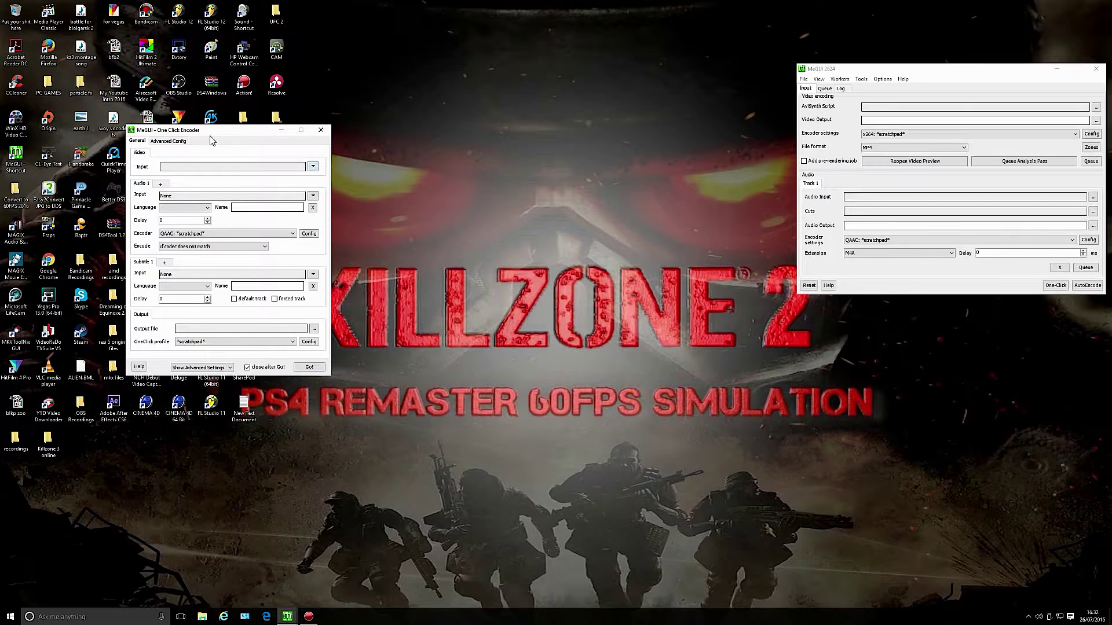
left_click_drag(213, 133, 450, 100)
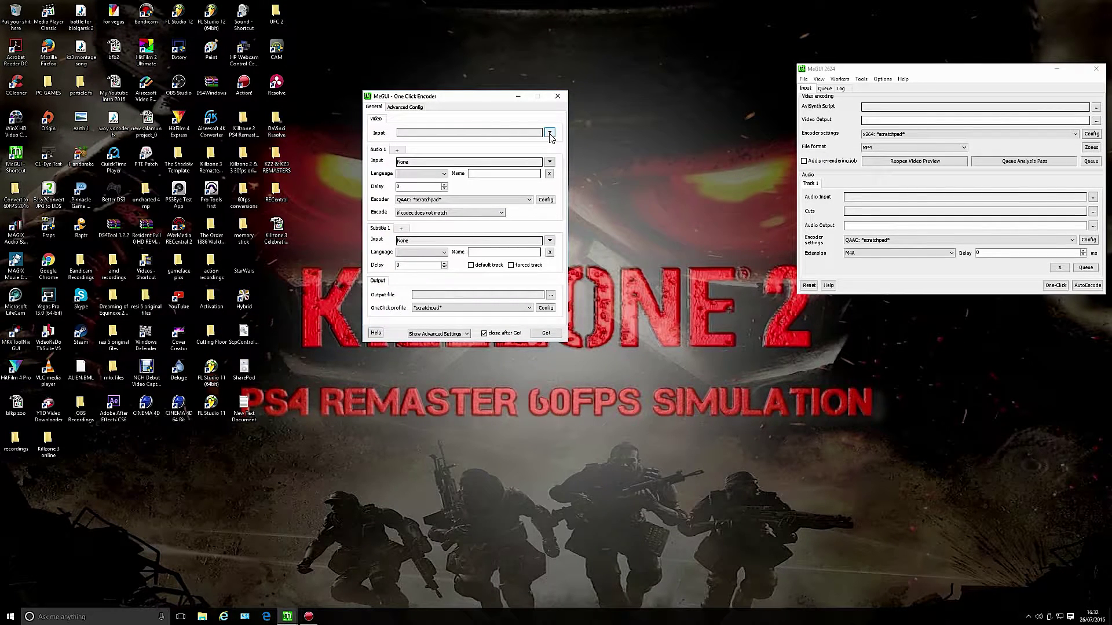
Browse for the video input to Desktop > Killzone 2 & 3 30fps originals and play kz3 pt 13 in MPC-HC.
left_click(550, 137)
left_click(566, 143)
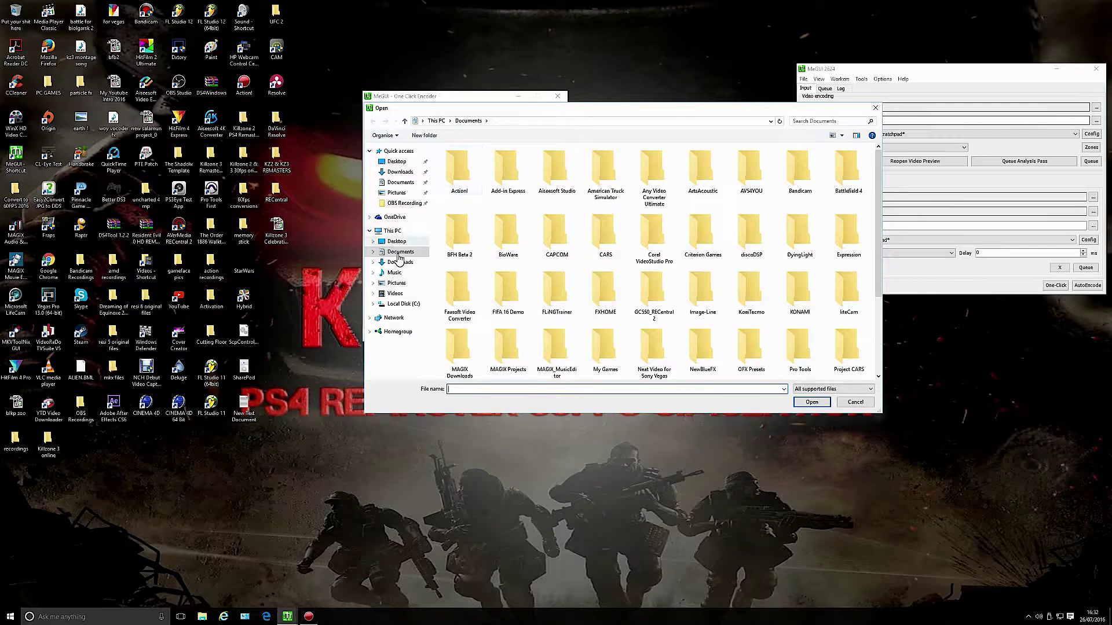
left_click(397, 241)
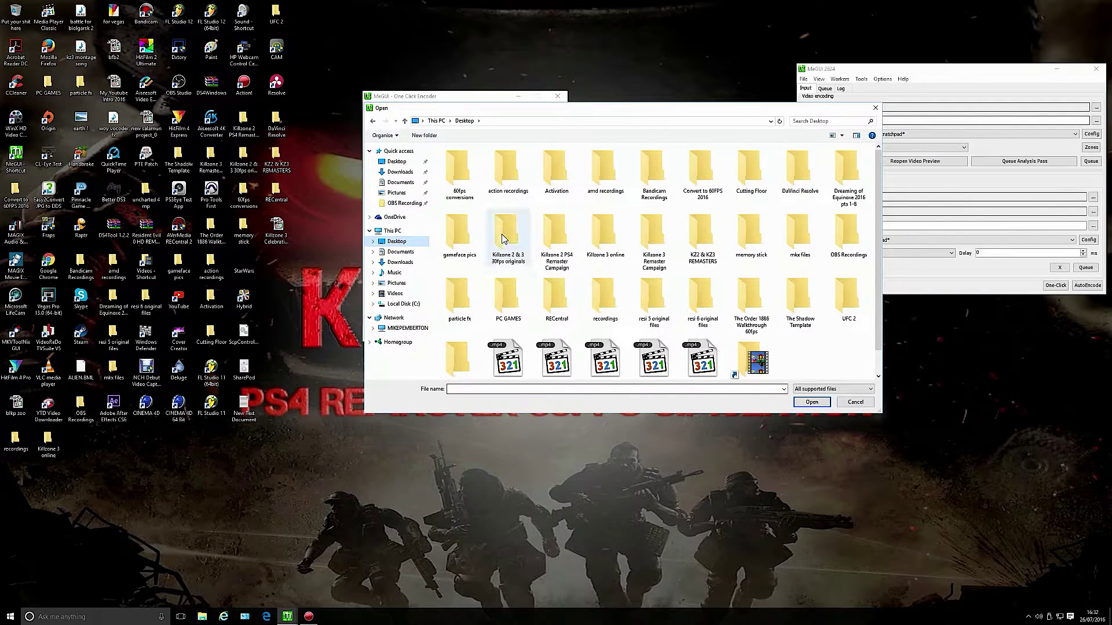
left_click(505, 238)
double_click(505, 239)
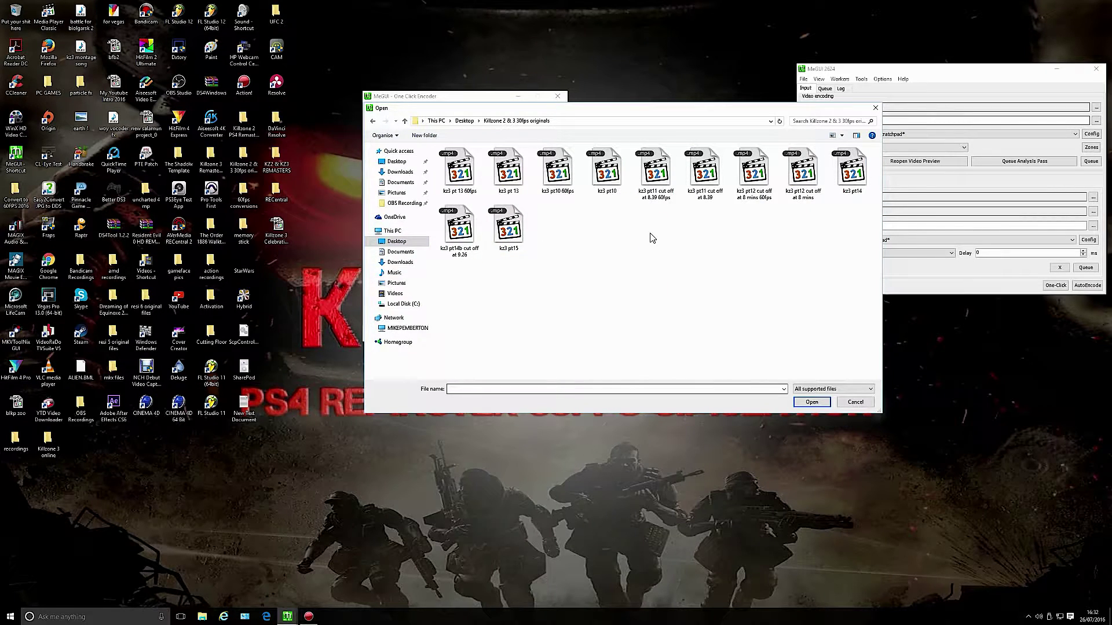
left_click(509, 176)
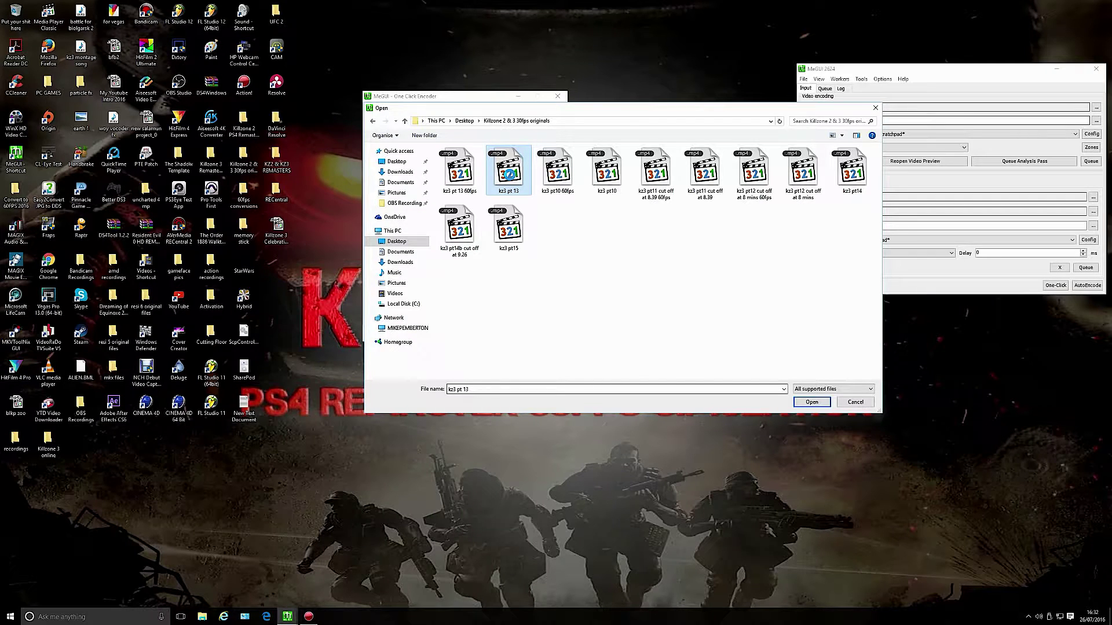
right_click(509, 174)
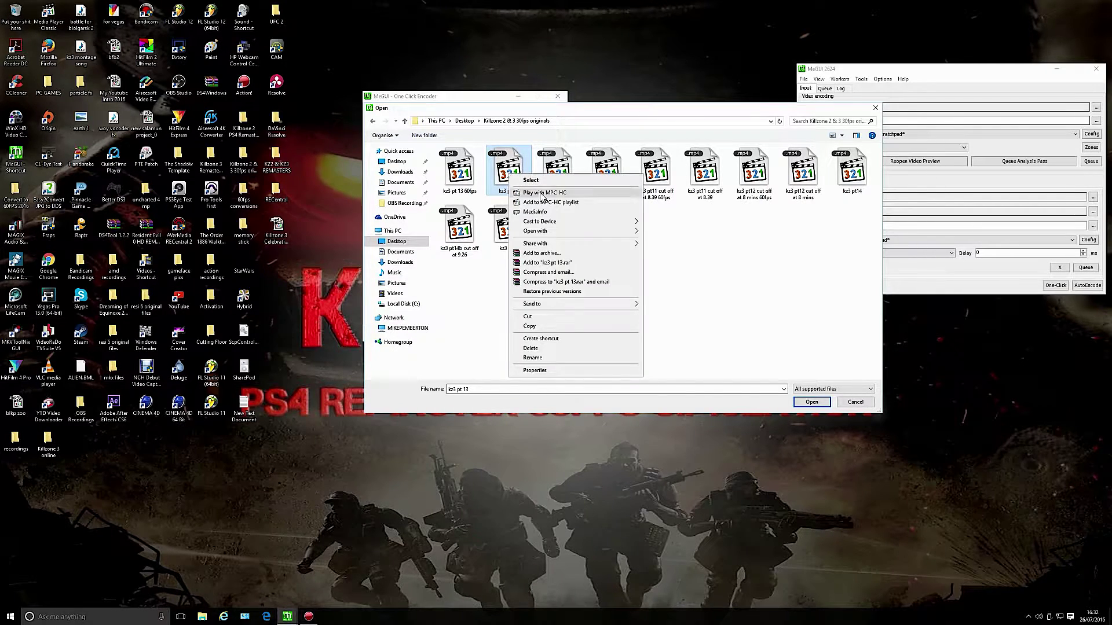
left_click(544, 193)
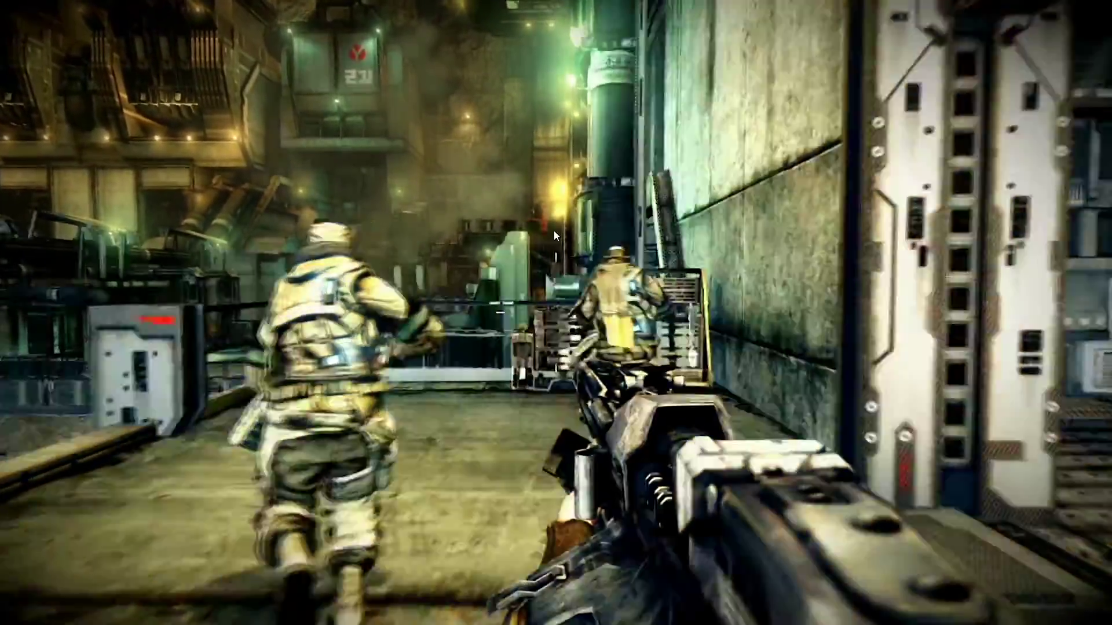
double_click(554, 230)
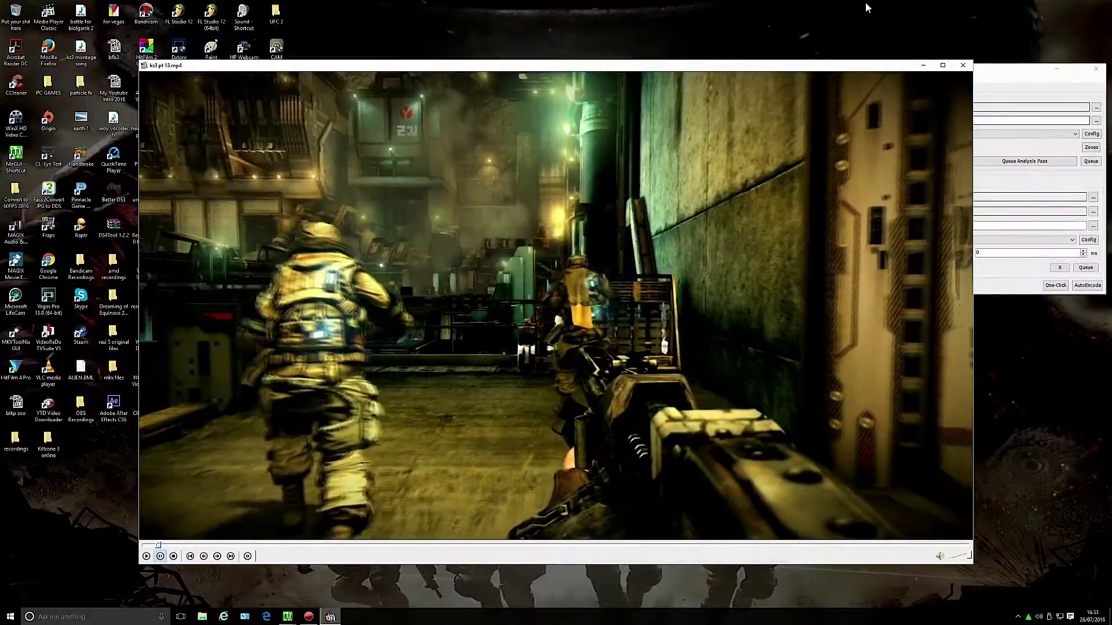
left_click(960, 67)
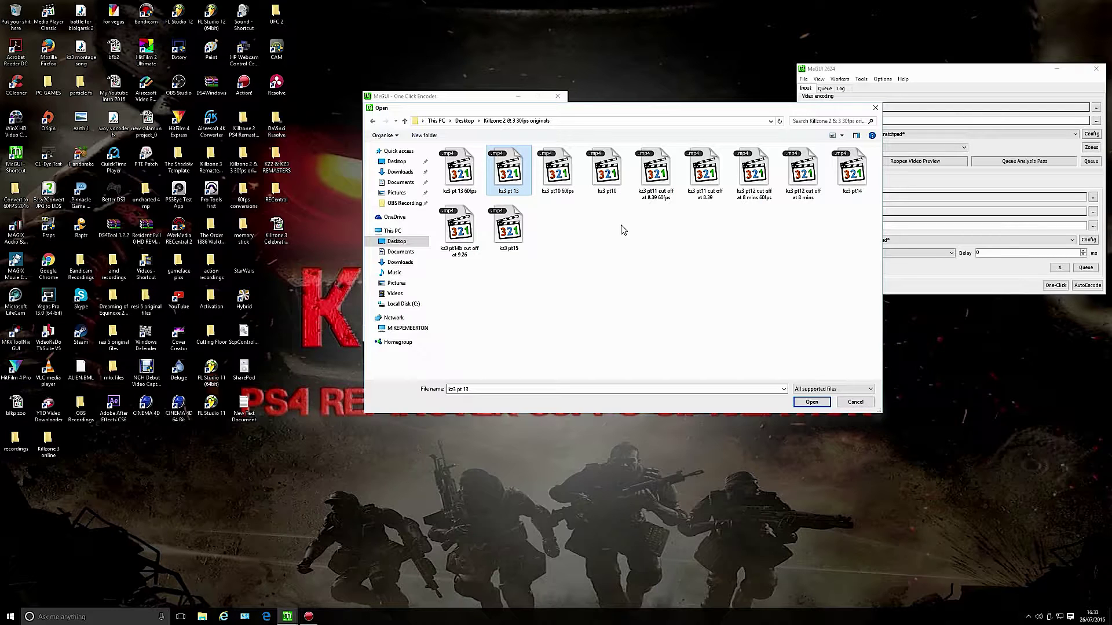
right_click(504, 172)
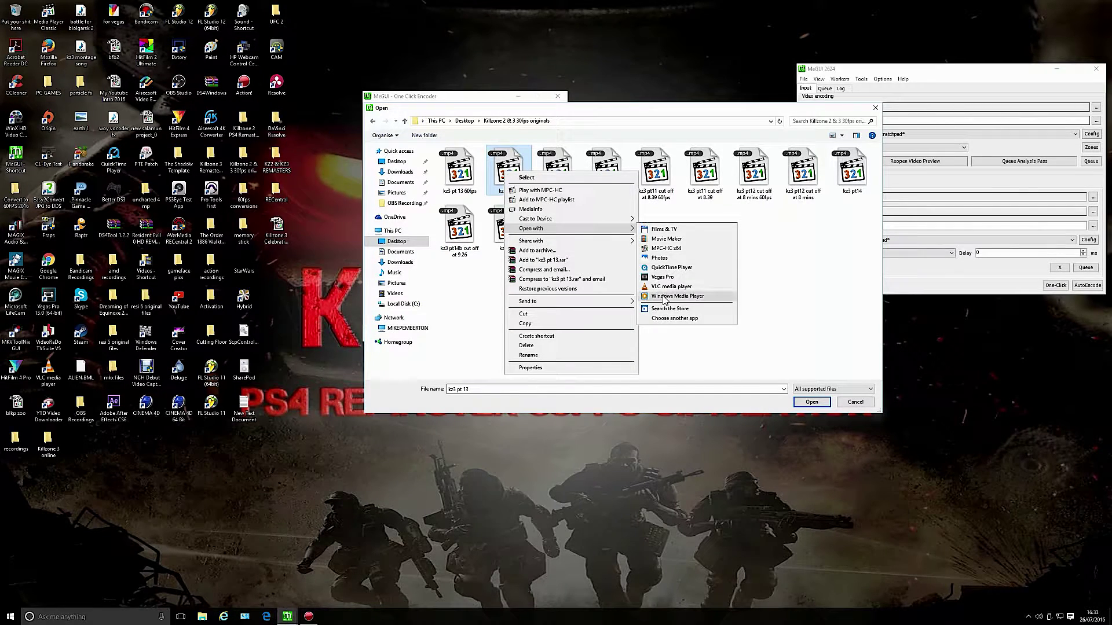
left_click(645, 298)
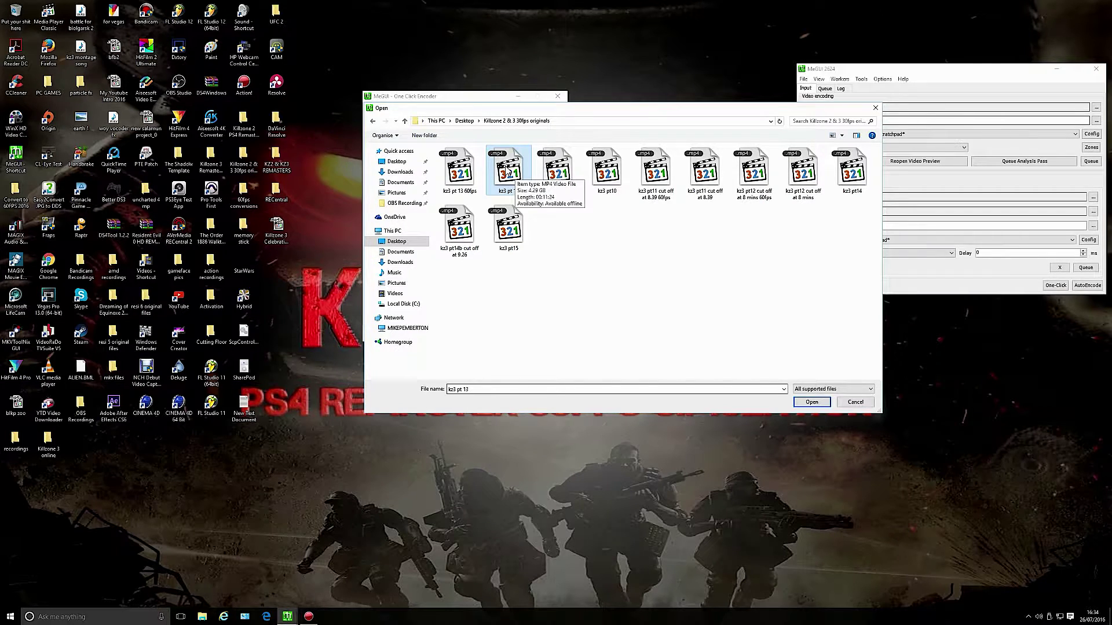
Watch kz3 pt 13 60fps in Windows Media Player, then return the Open dialog to the Desktop.
right_click(459, 171)
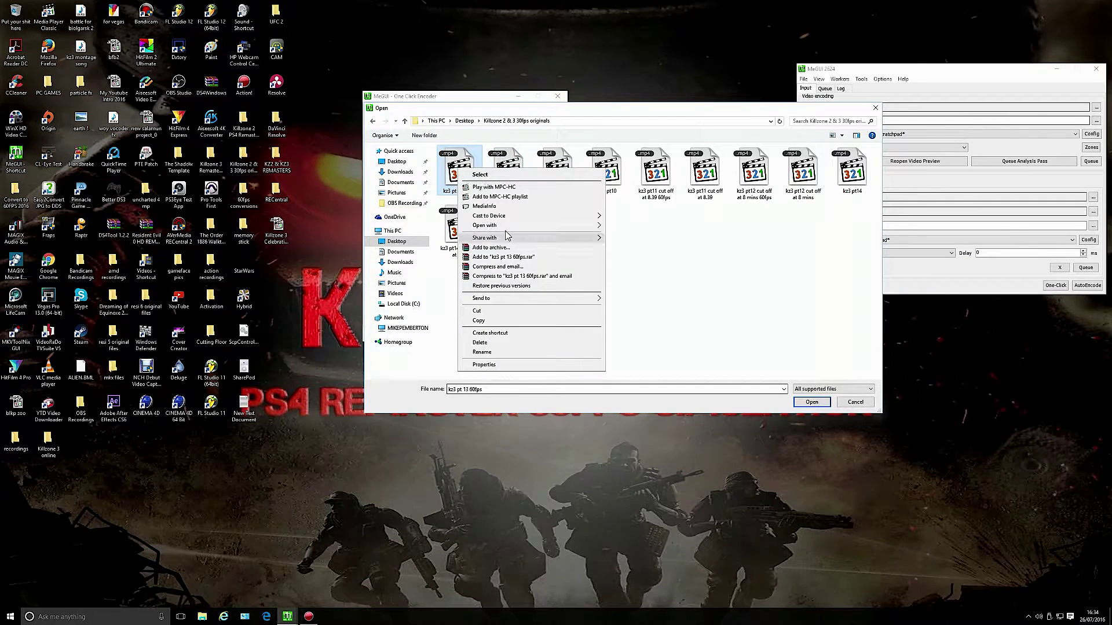
mouse_move(590, 226)
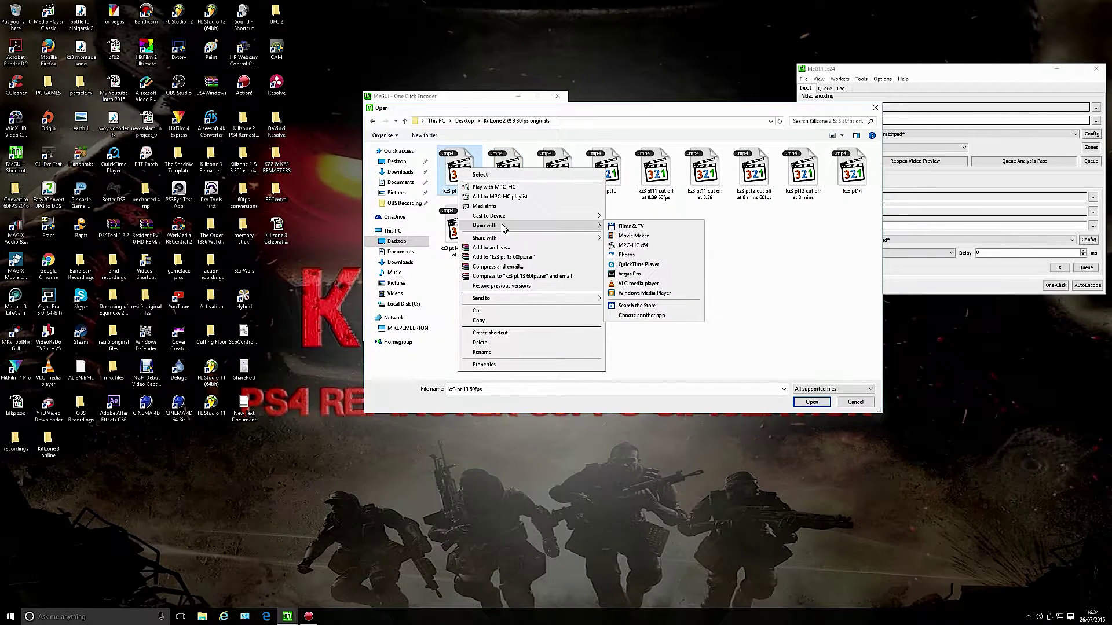
left_click(646, 294)
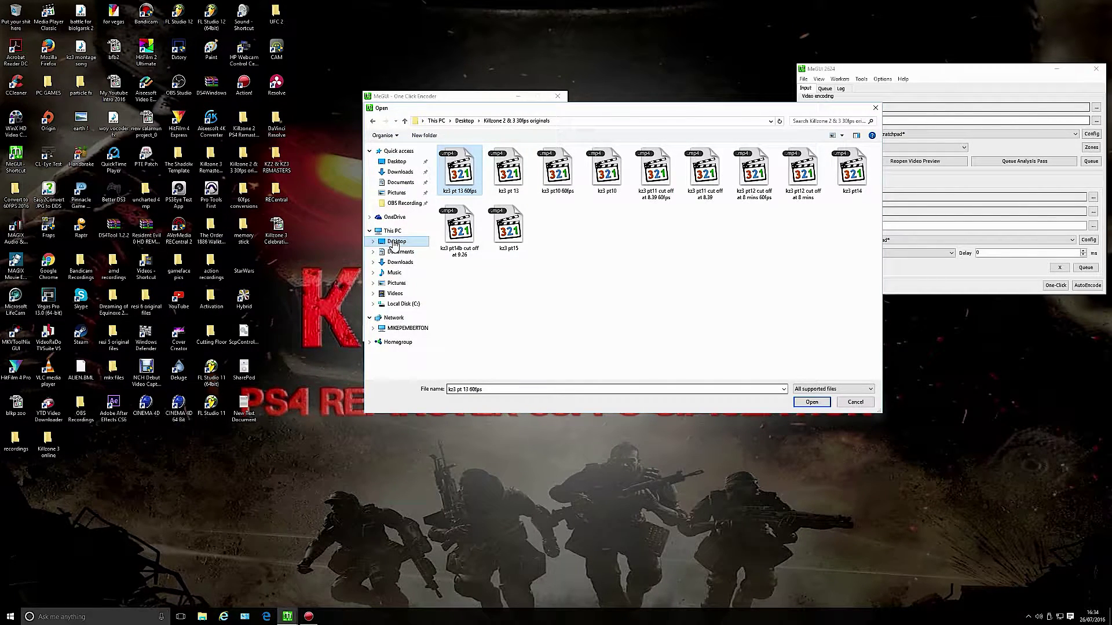
left_click(395, 242)
Go to Killzone 3 online > RECentral and open salamun bots live comms_0 in a media player.
scroll(686, 307, "down", 1)
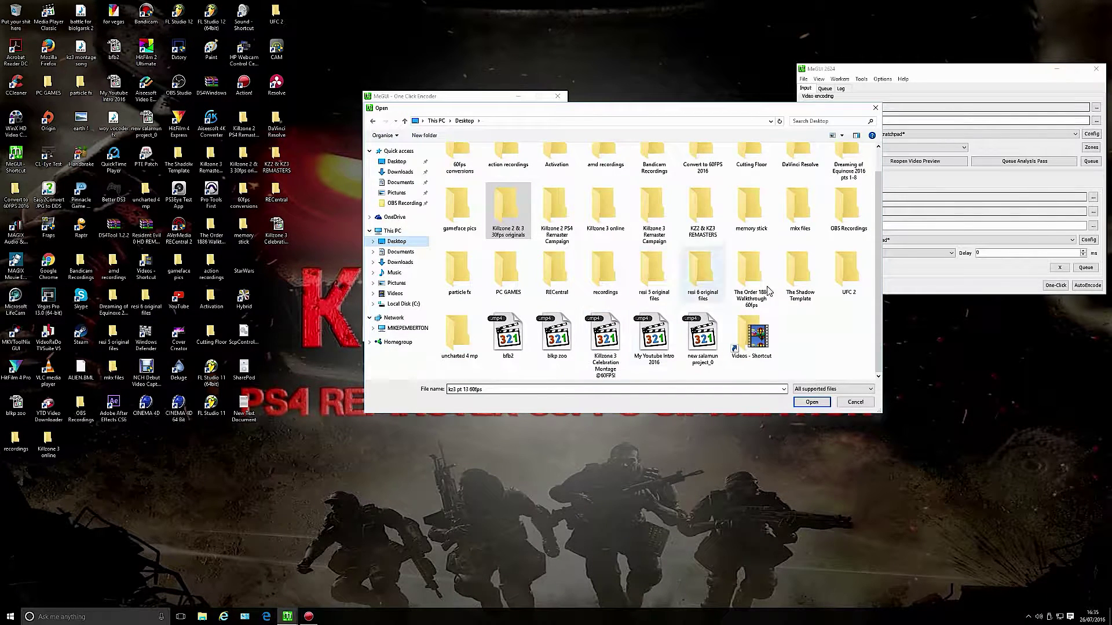
left_click(553, 284)
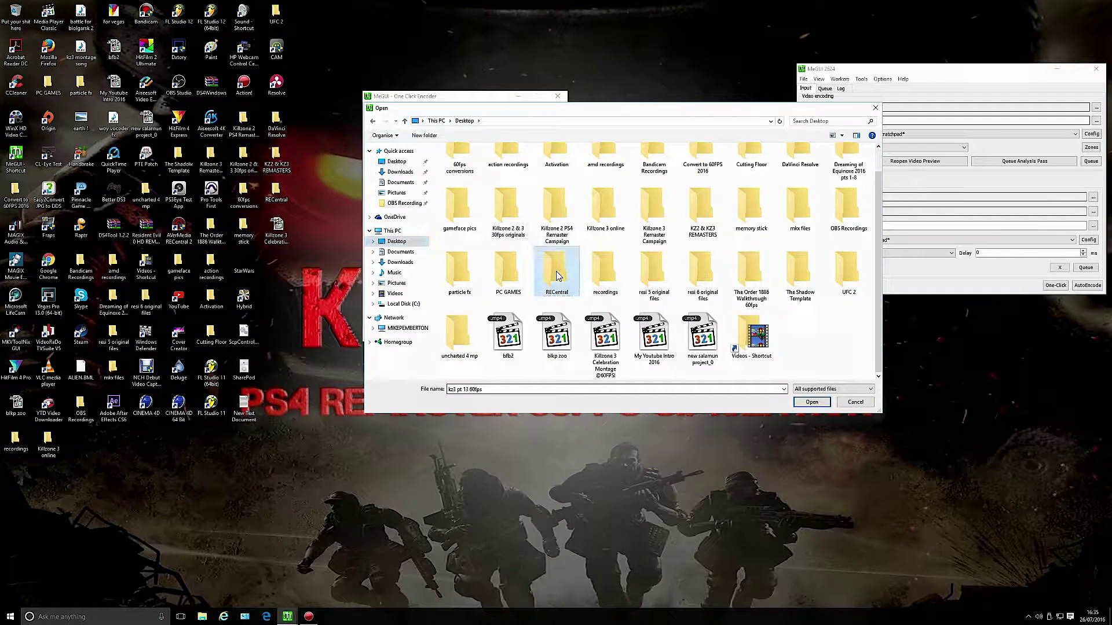
scroll(557, 278, "up", 1)
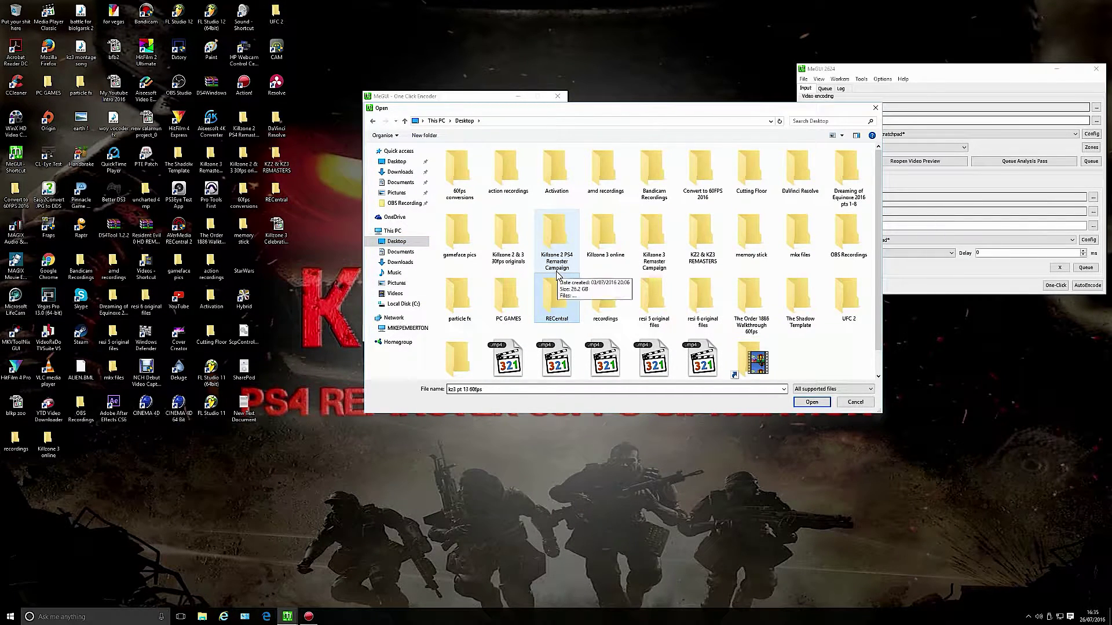
scroll(763, 249, "down", 1)
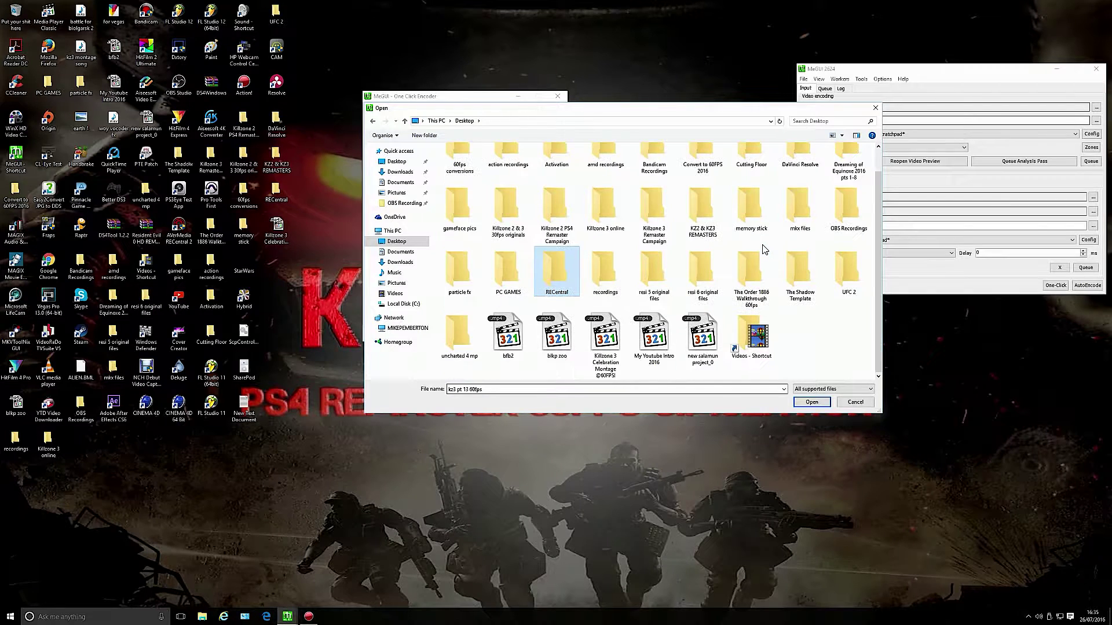
double_click(591, 210)
double_click(454, 174)
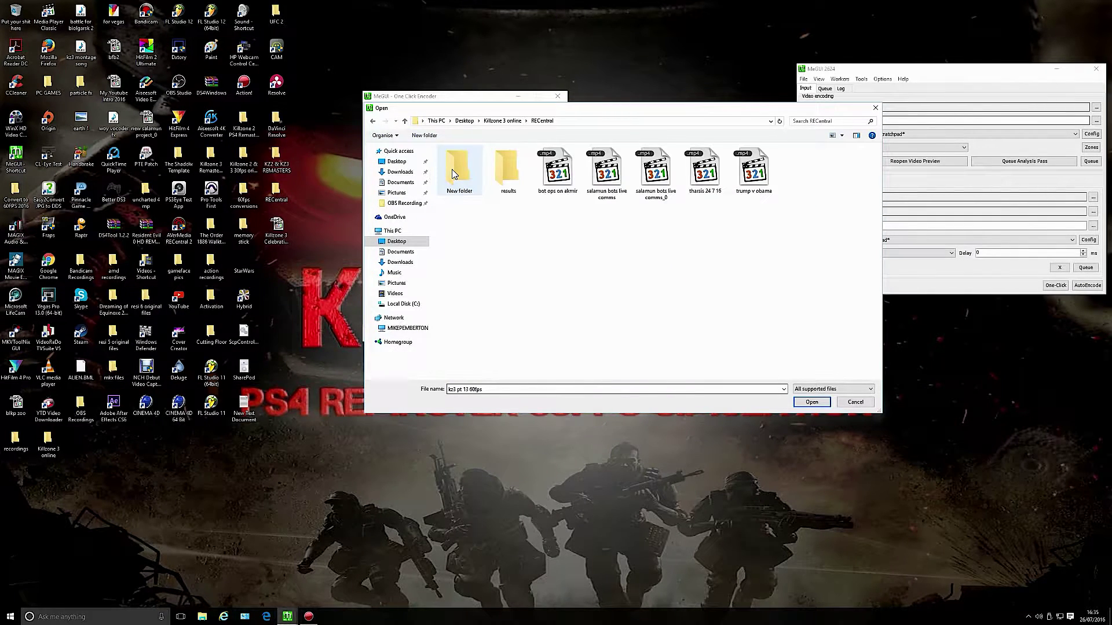
right_click(652, 176)
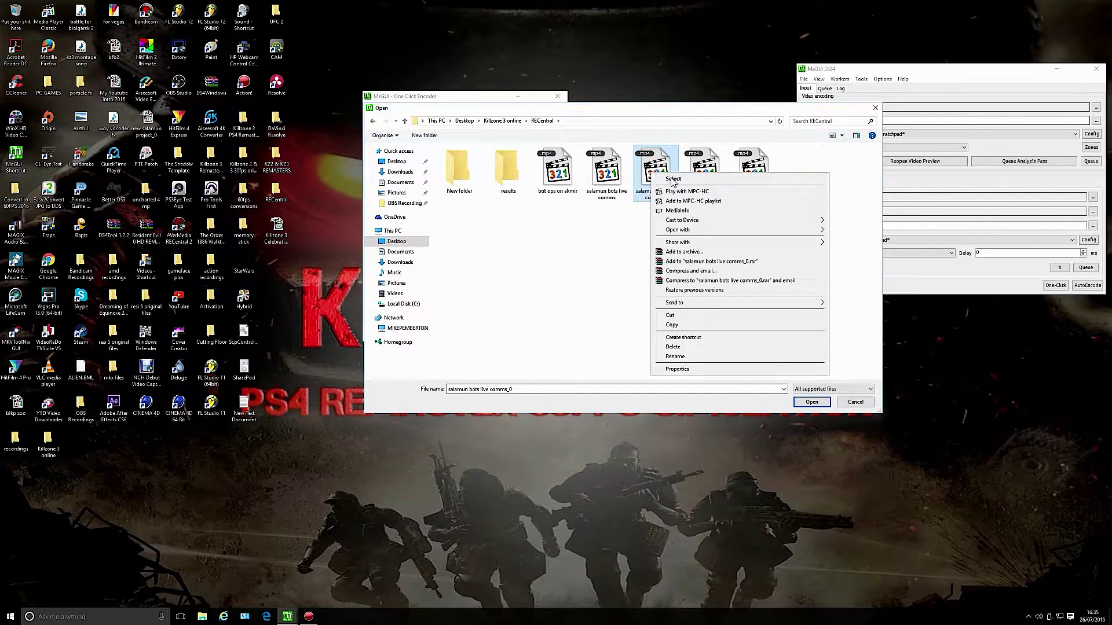
mouse_move(681, 232)
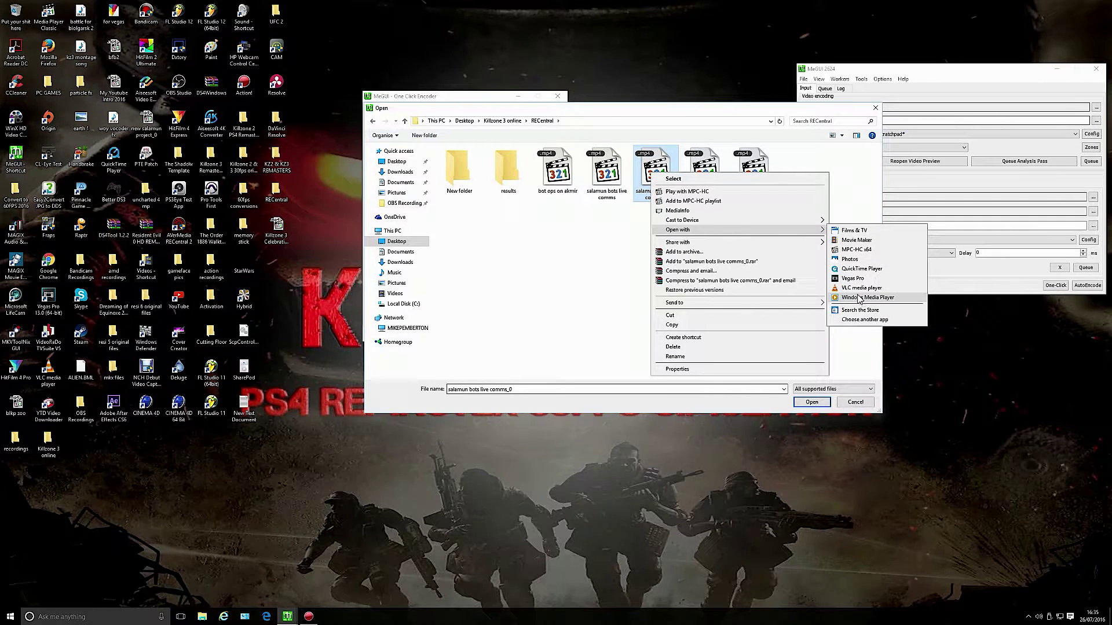
left_click(860, 297)
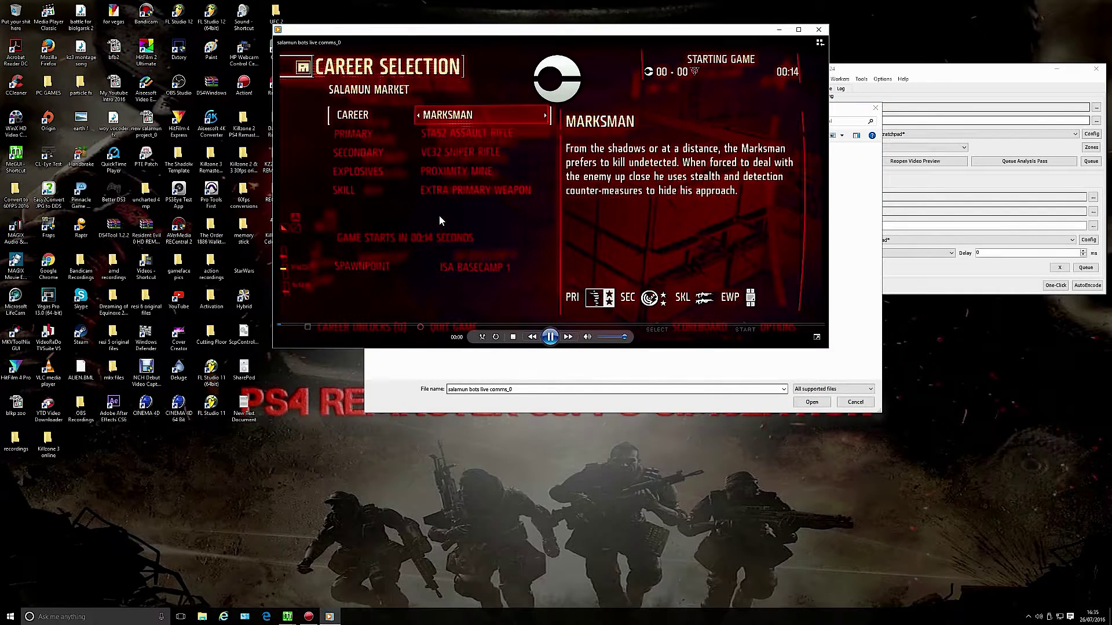
Watch salamun bots live comms_0 full screen, pause during the Search & Destroy match, then close the player.
double_click(440, 216)
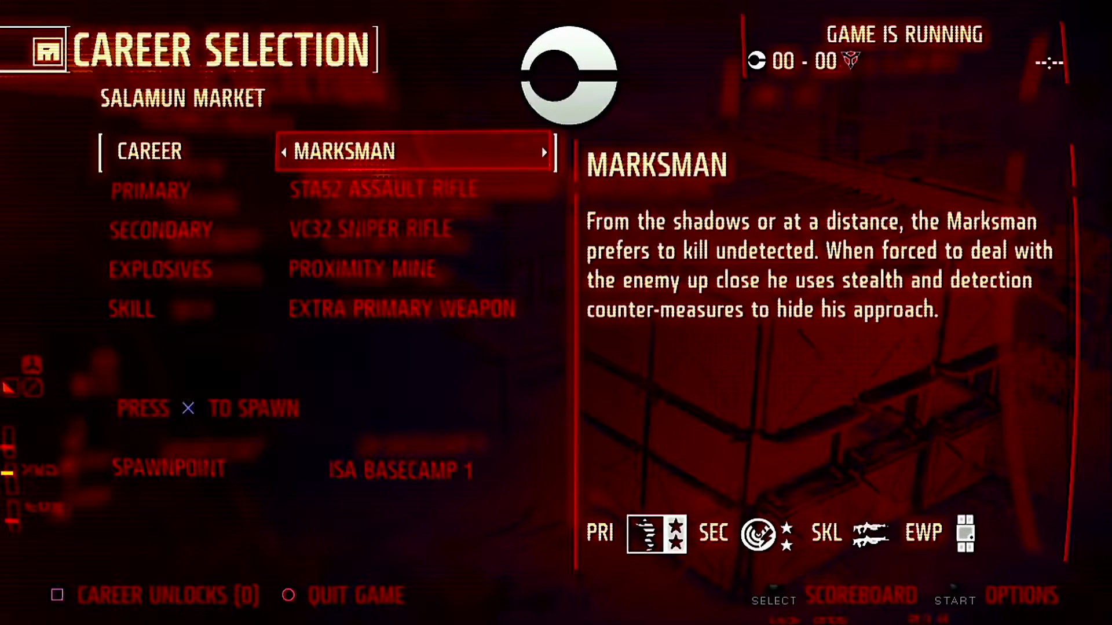
key("x")
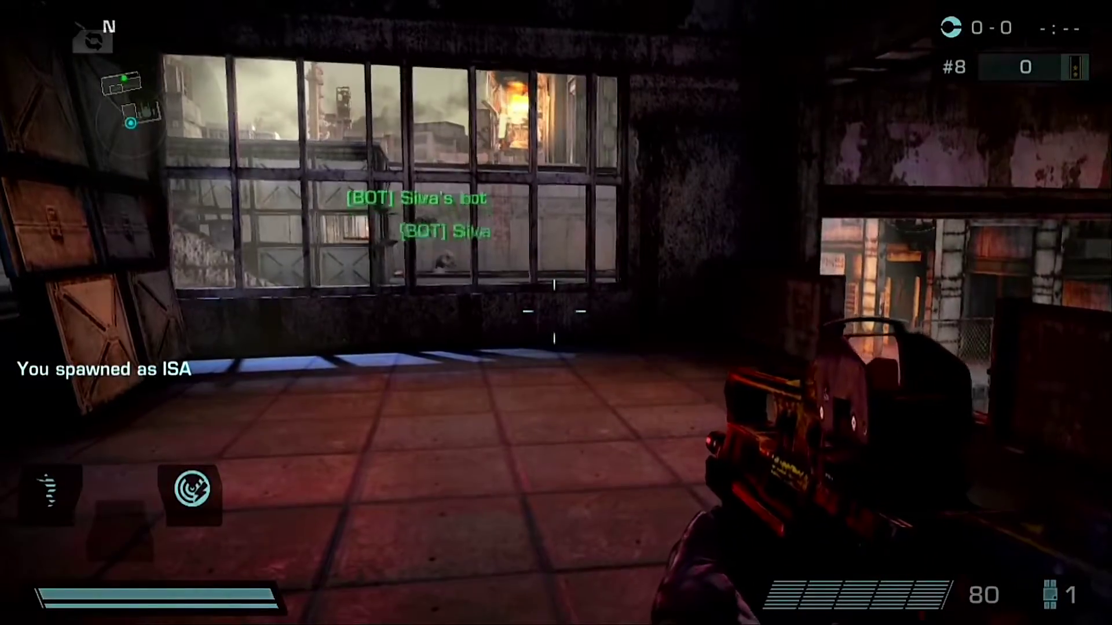
key("w")
key("w")
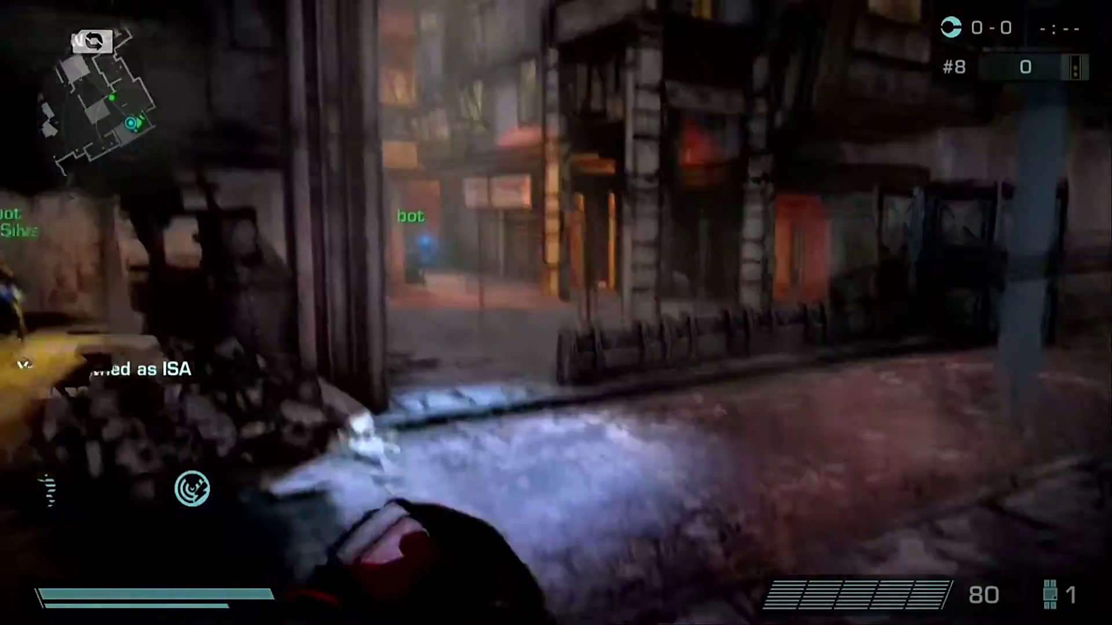
key("w")
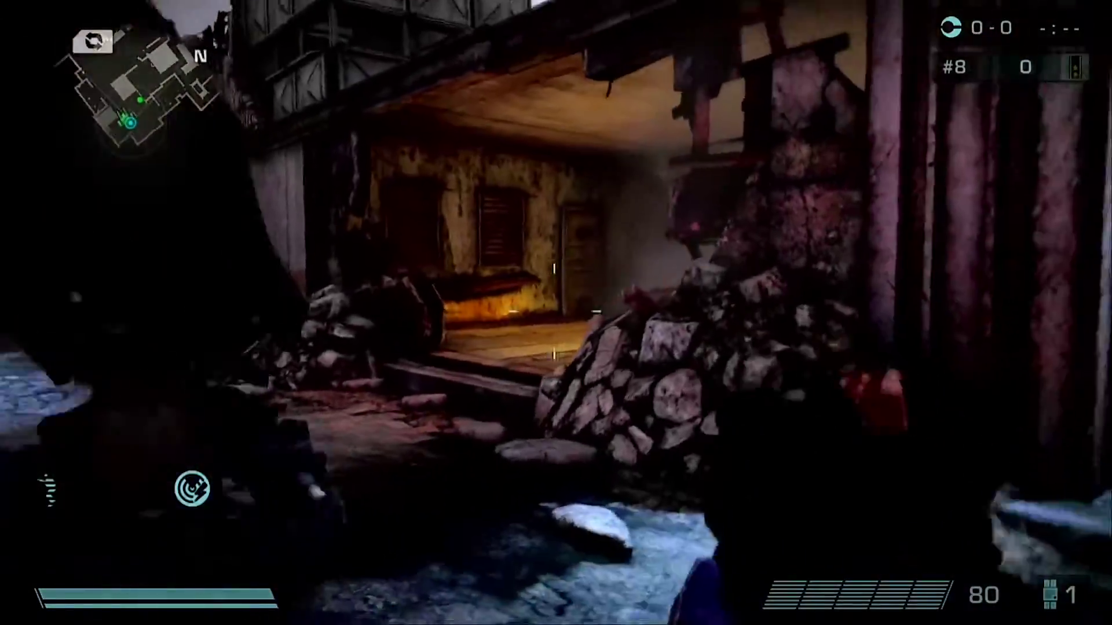
key("w")
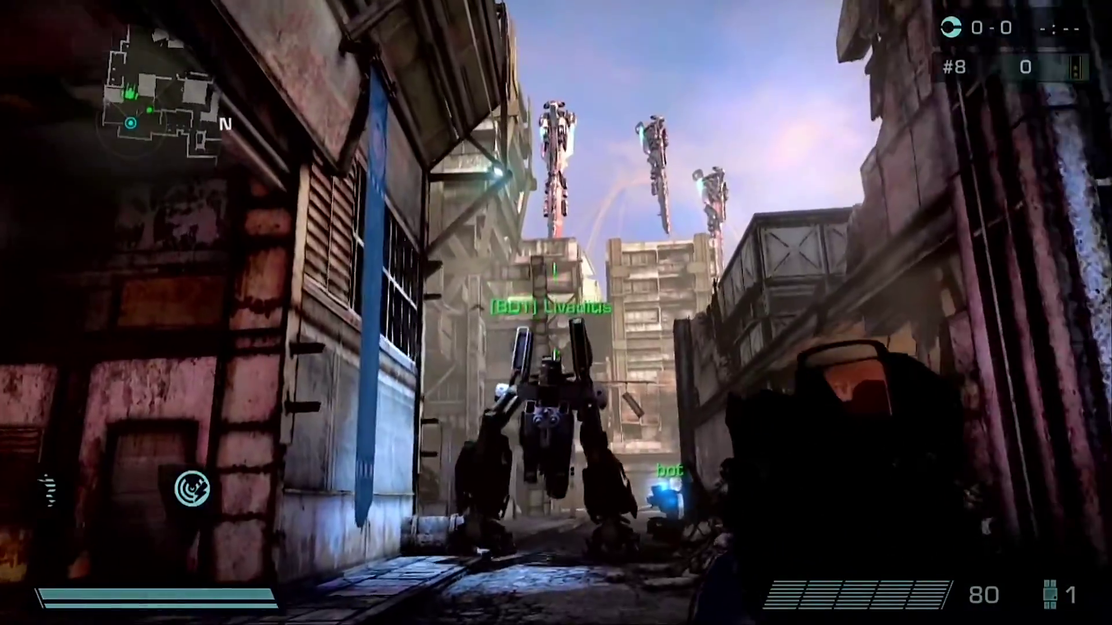
key("w")
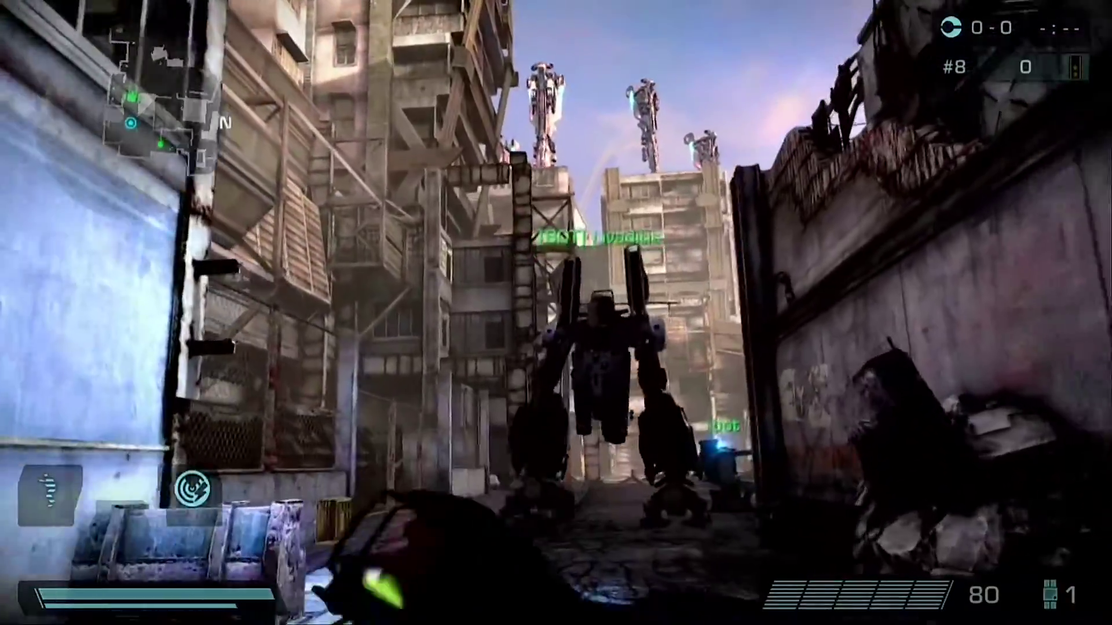
key("w")
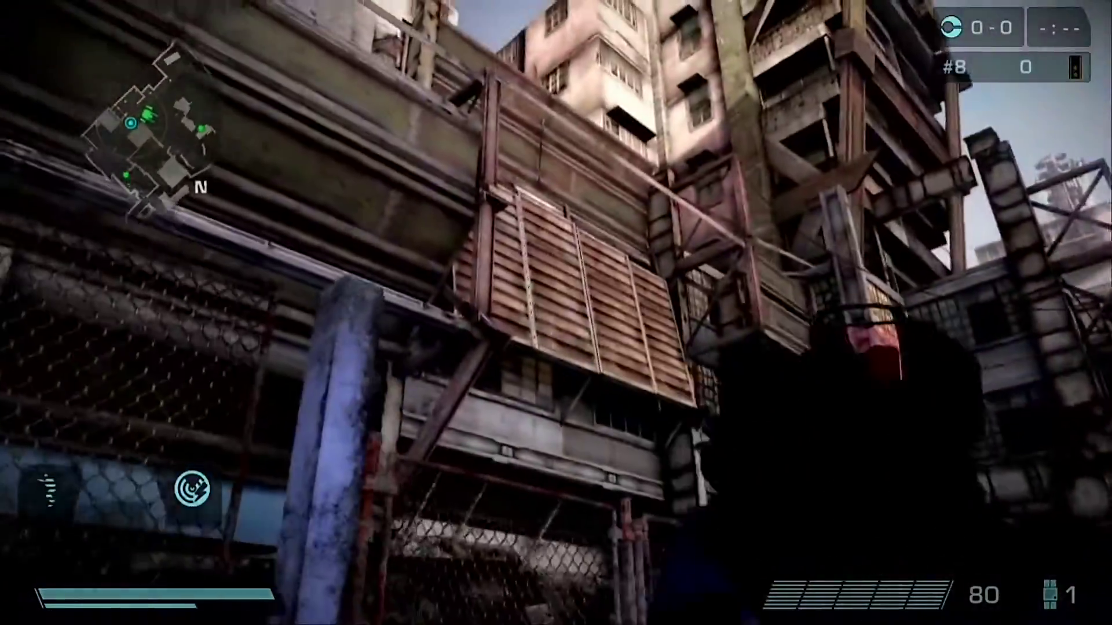
key("w")
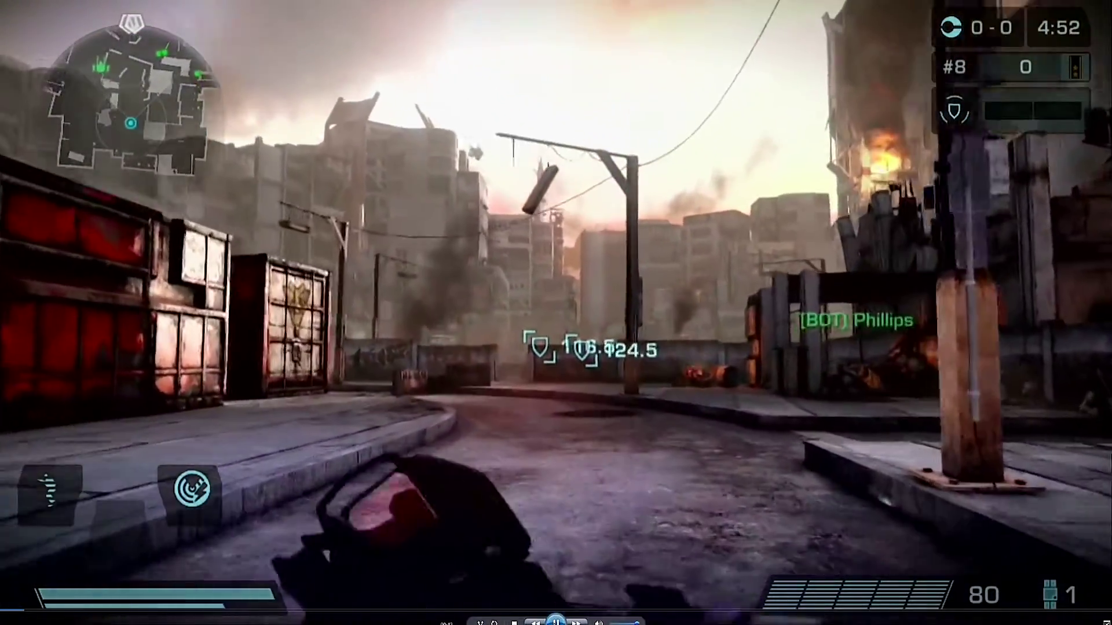
left_click(570, 424)
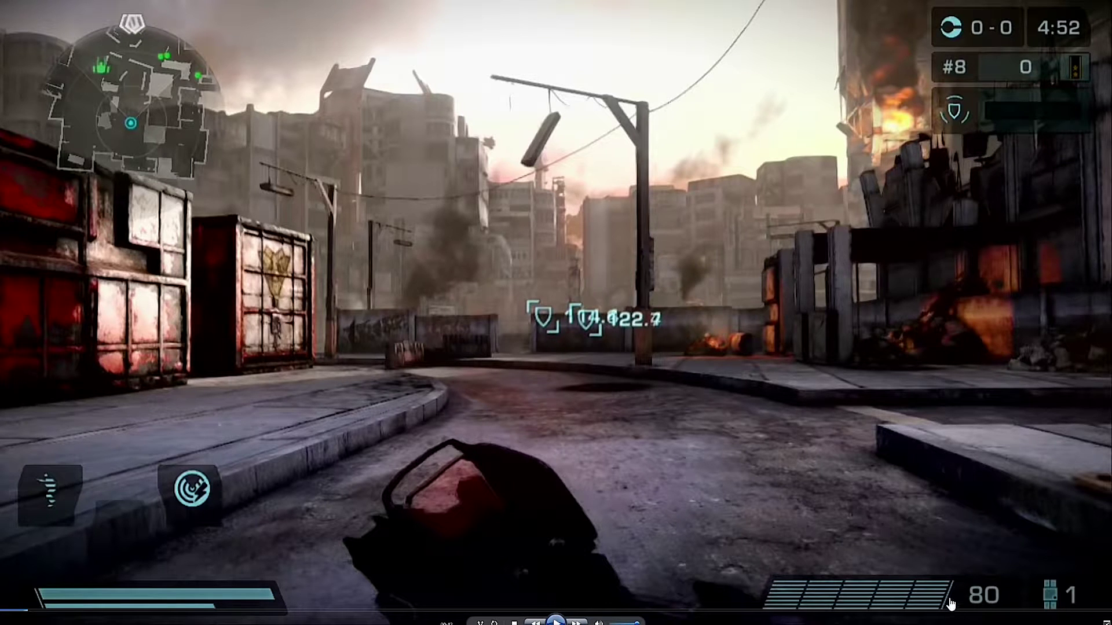
left_click(1102, 8)
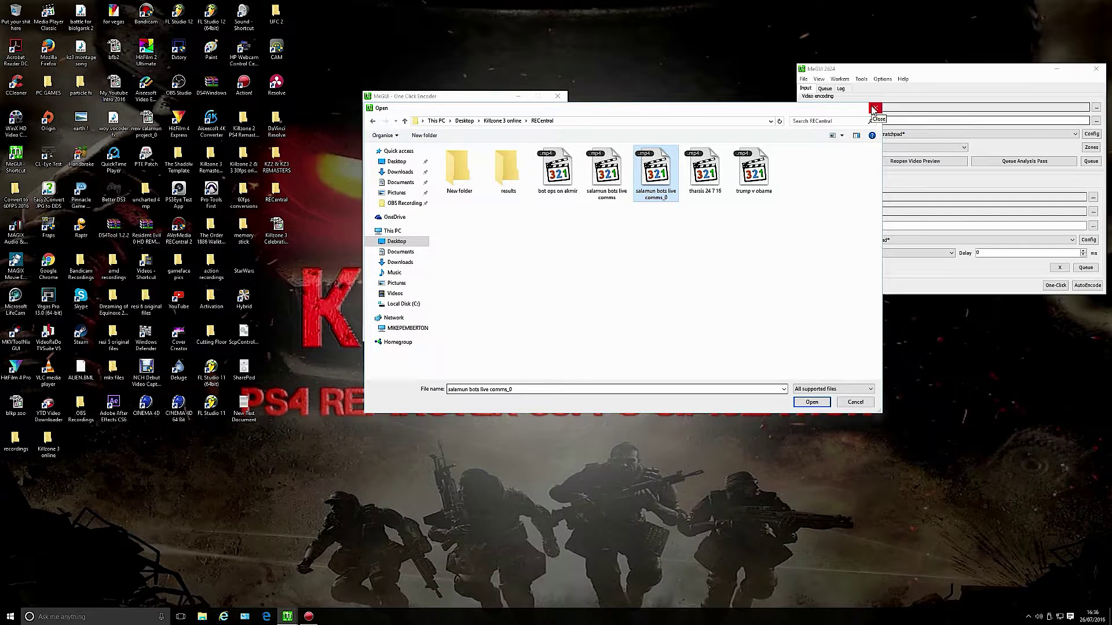
Load salamun bots live comms as the encoder input and open the OneClick profile configuration.
left_click(594, 183)
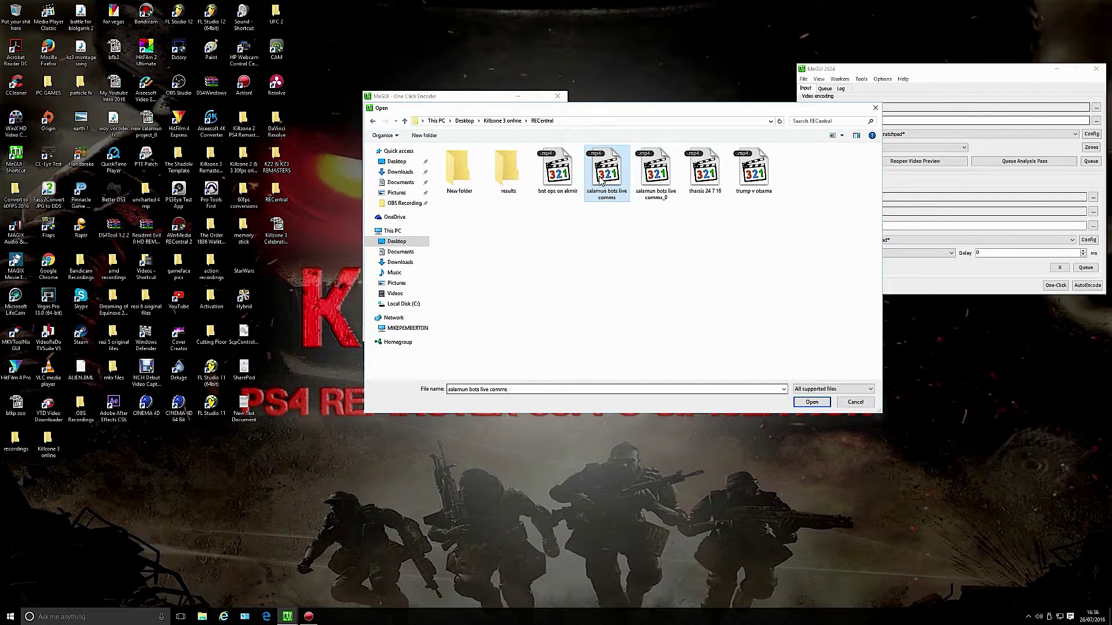
left_click(799, 402)
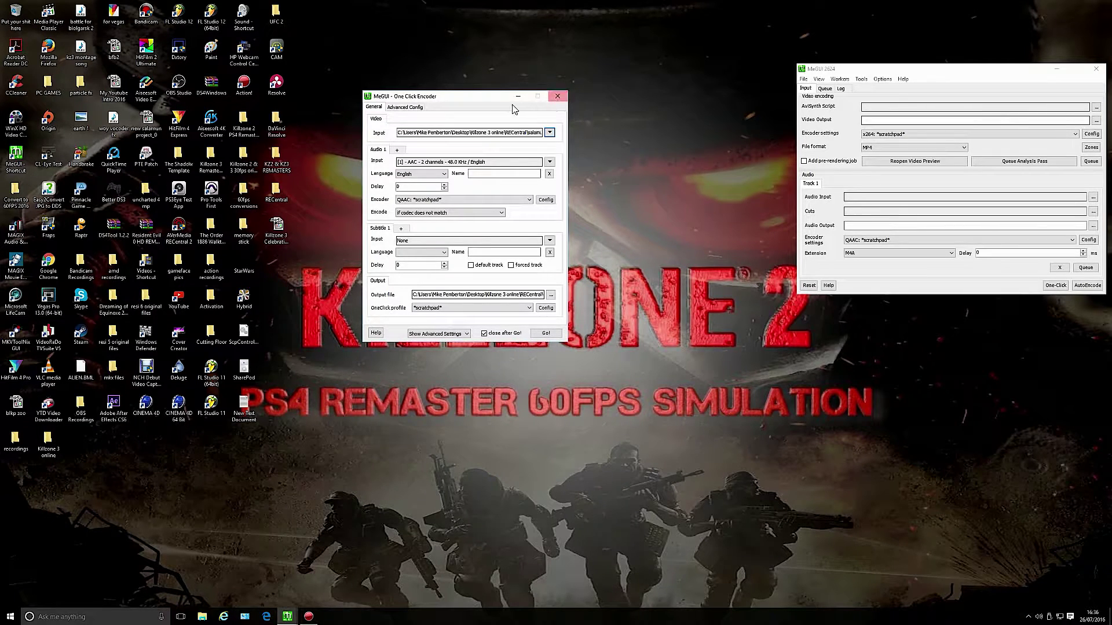
left_click_drag(490, 101, 484, 151)
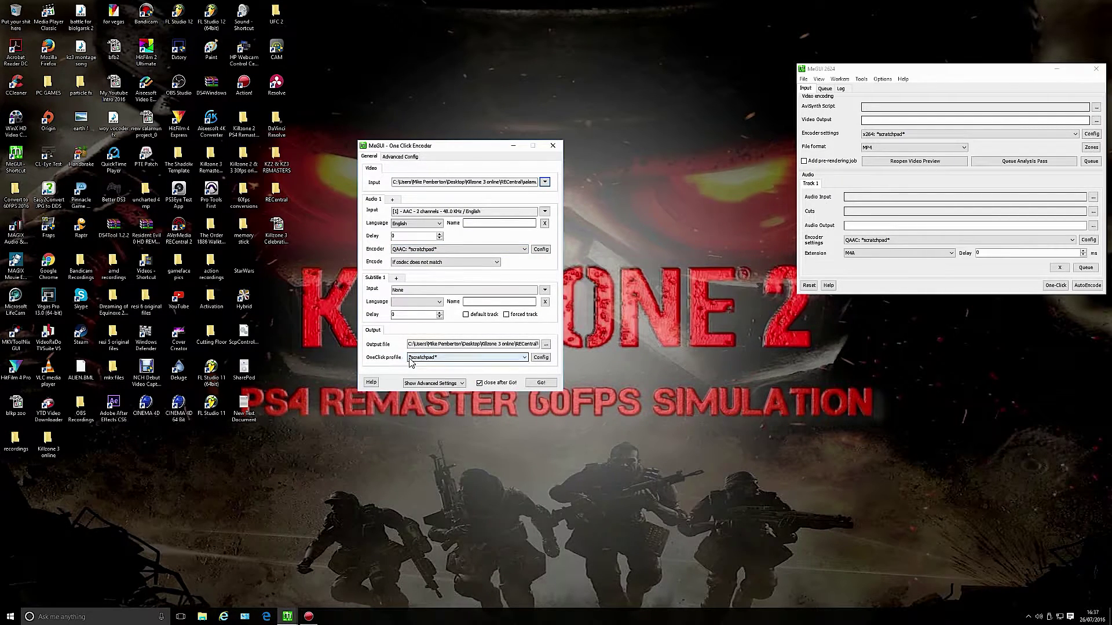
left_click(541, 357)
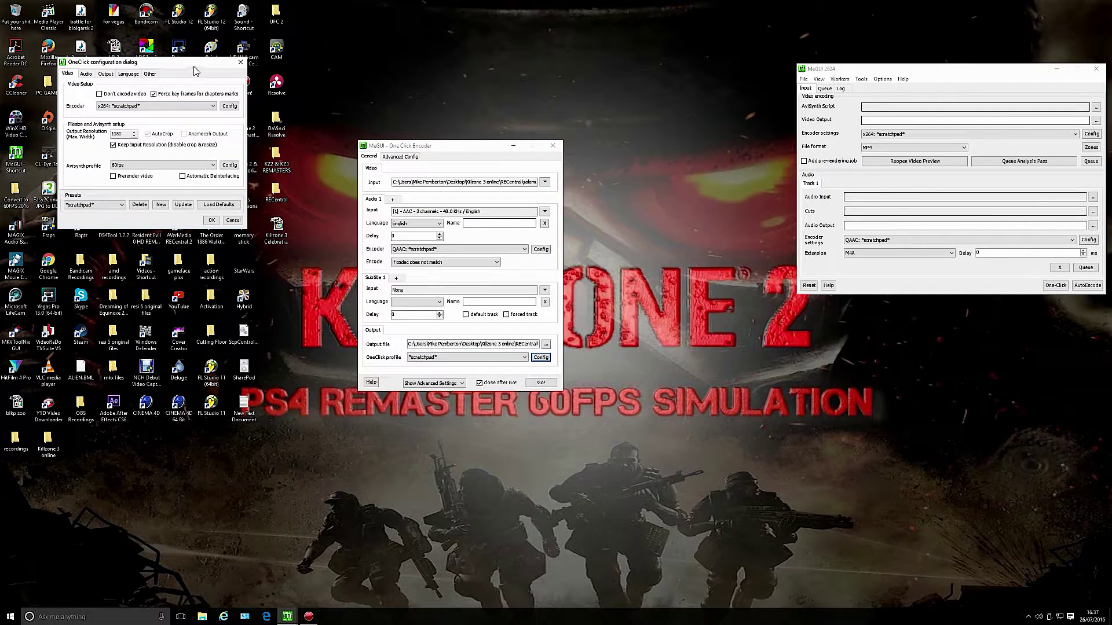
Move the profile configuration below the encoder window and view its QAAC audio settings.
left_click_drag(195, 70, 407, 401)
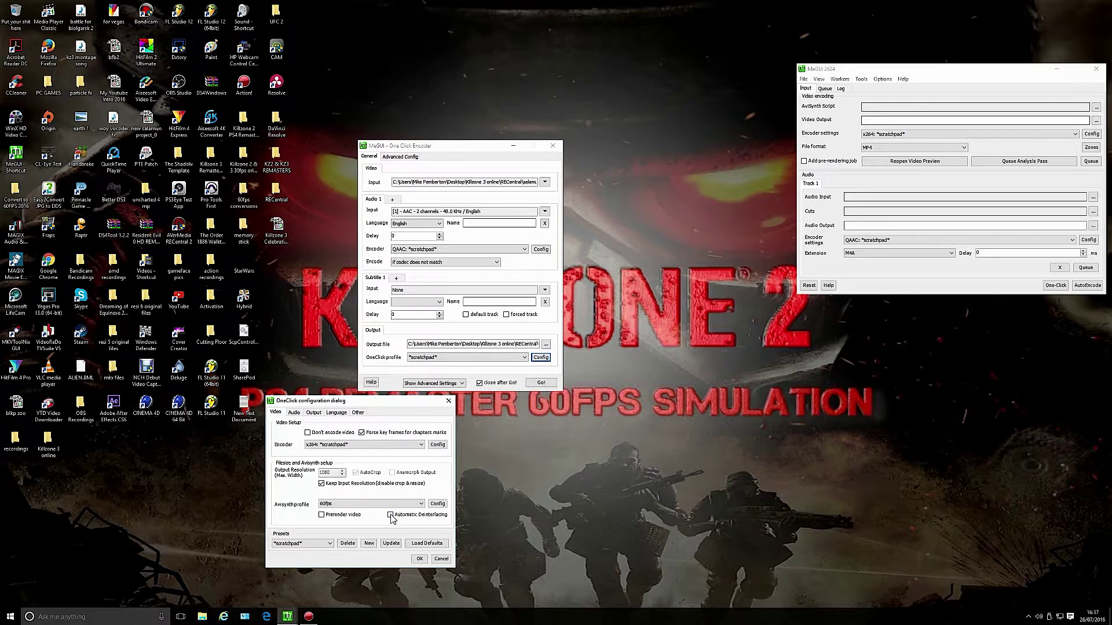
left_click(294, 413)
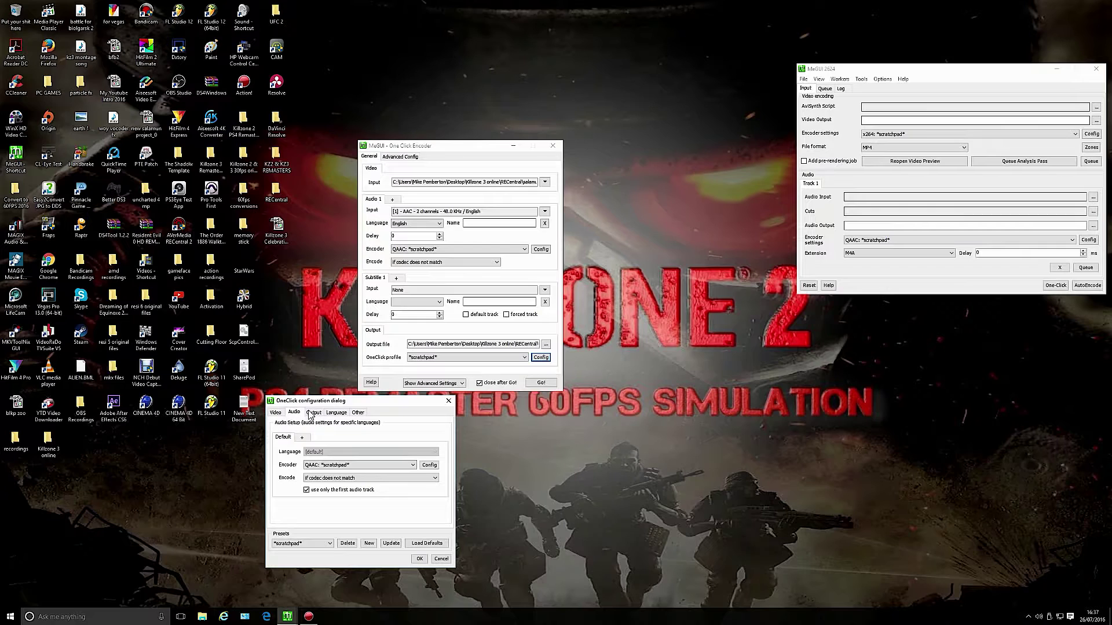
View the output settings, checking the file size list but keeping 16.00 GB.
left_click(316, 414)
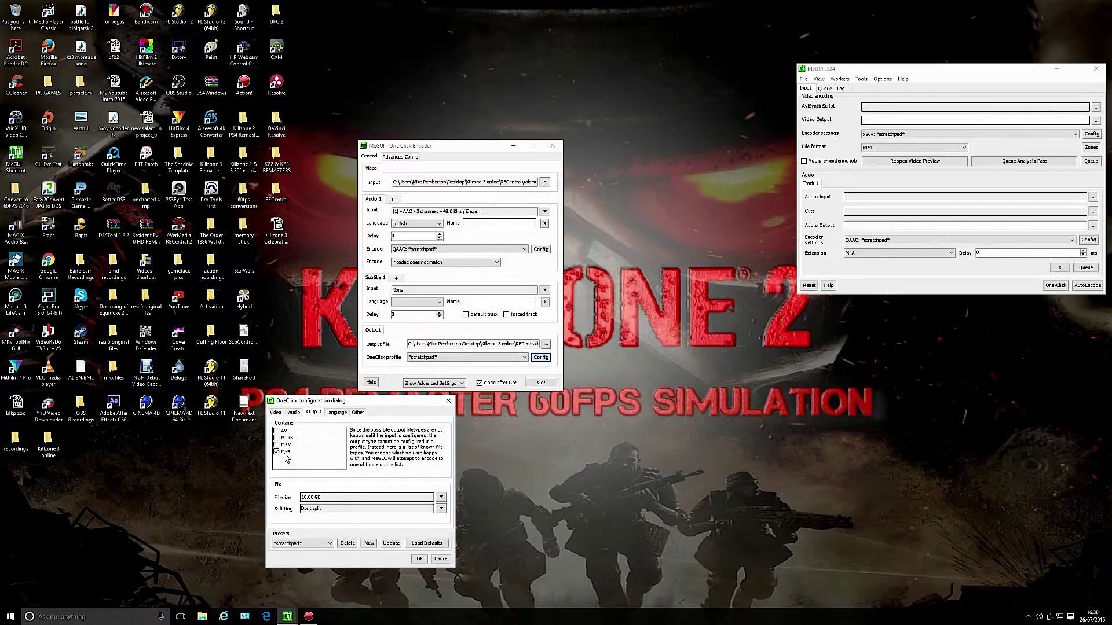
left_click(442, 497)
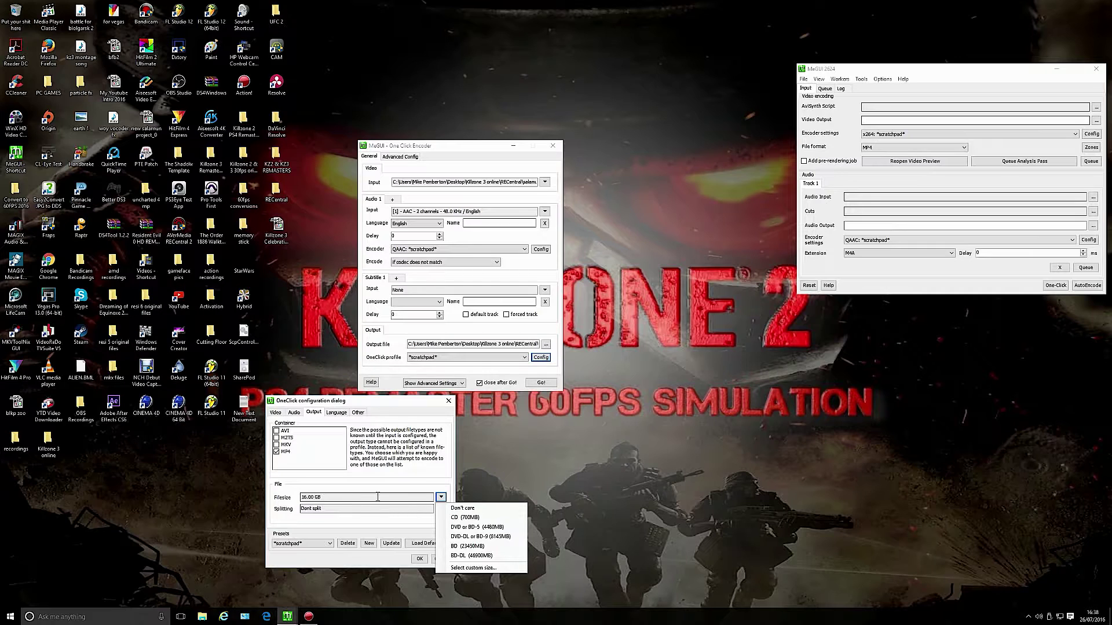
left_click(476, 464)
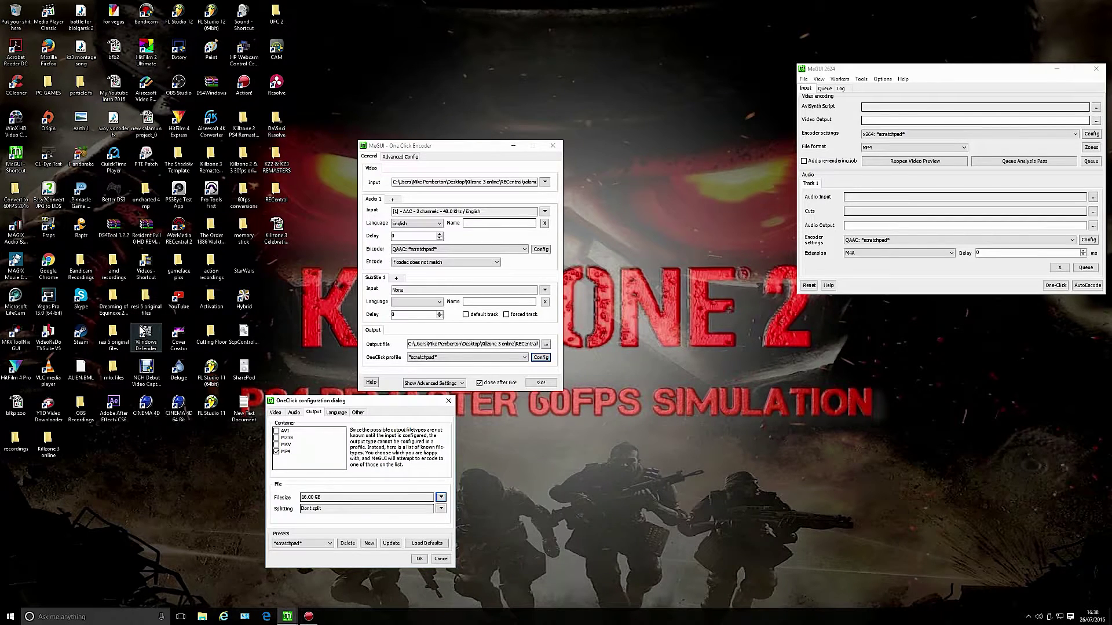
double_click(49, 443)
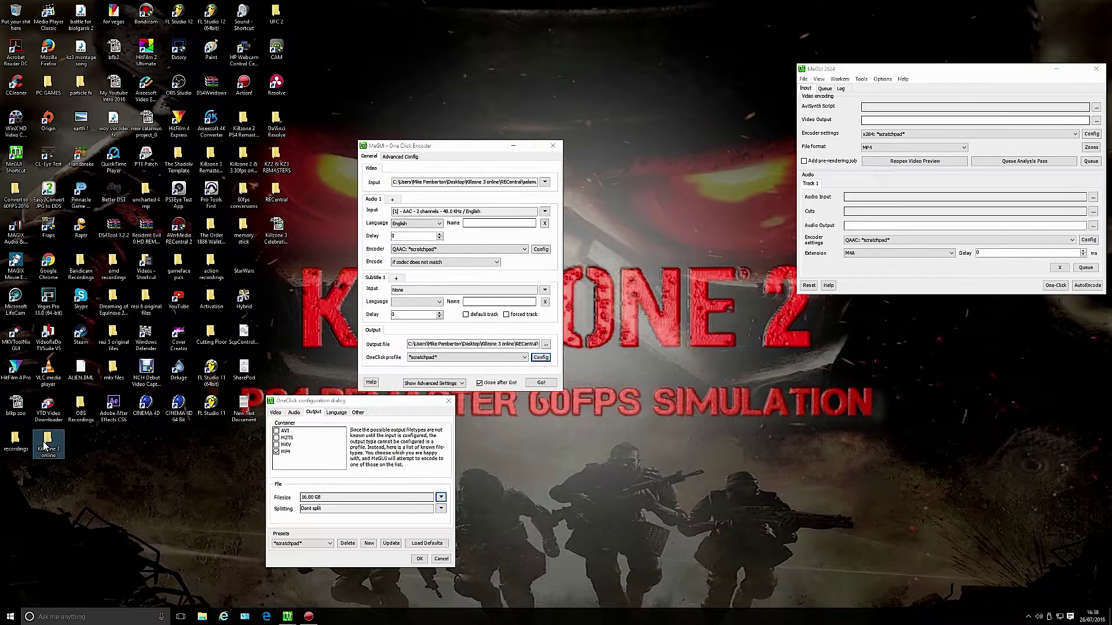
double_click(402, 152)
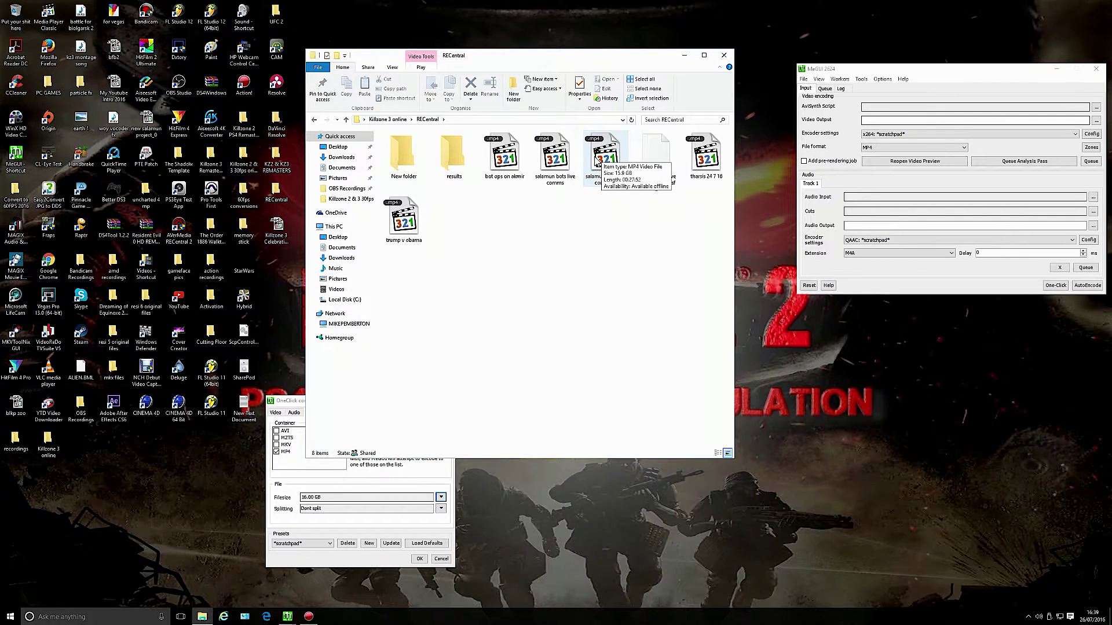
left_click(724, 55)
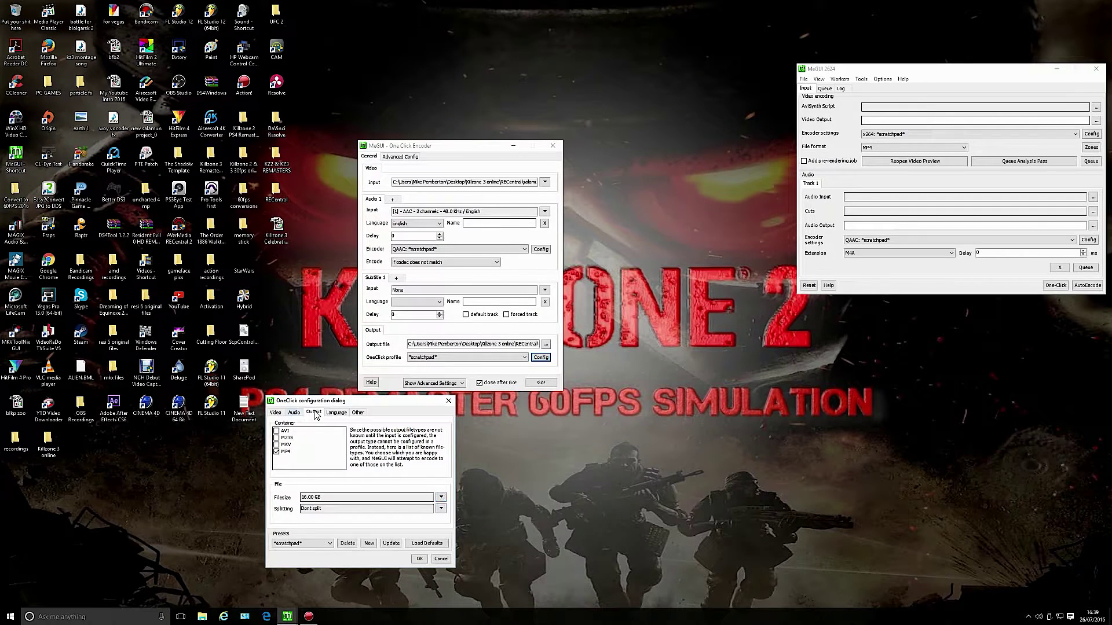
In the x264 configuration, try the preset slider, keep Ultra Fast with Animation tuning, and confirm.
left_click(277, 412)
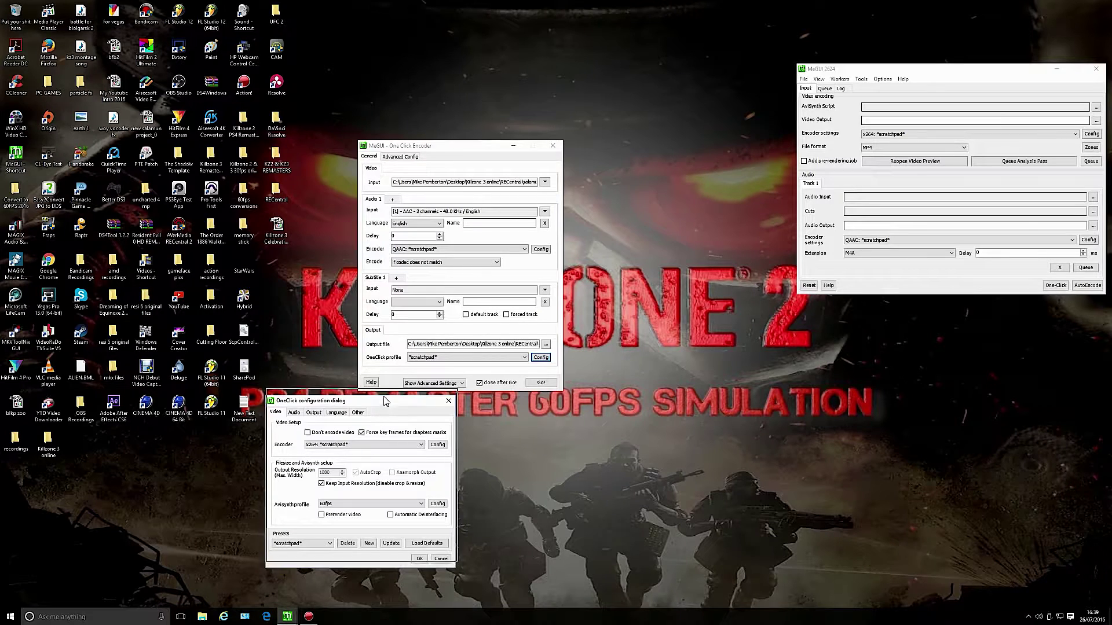
left_click_drag(385, 401, 386, 399)
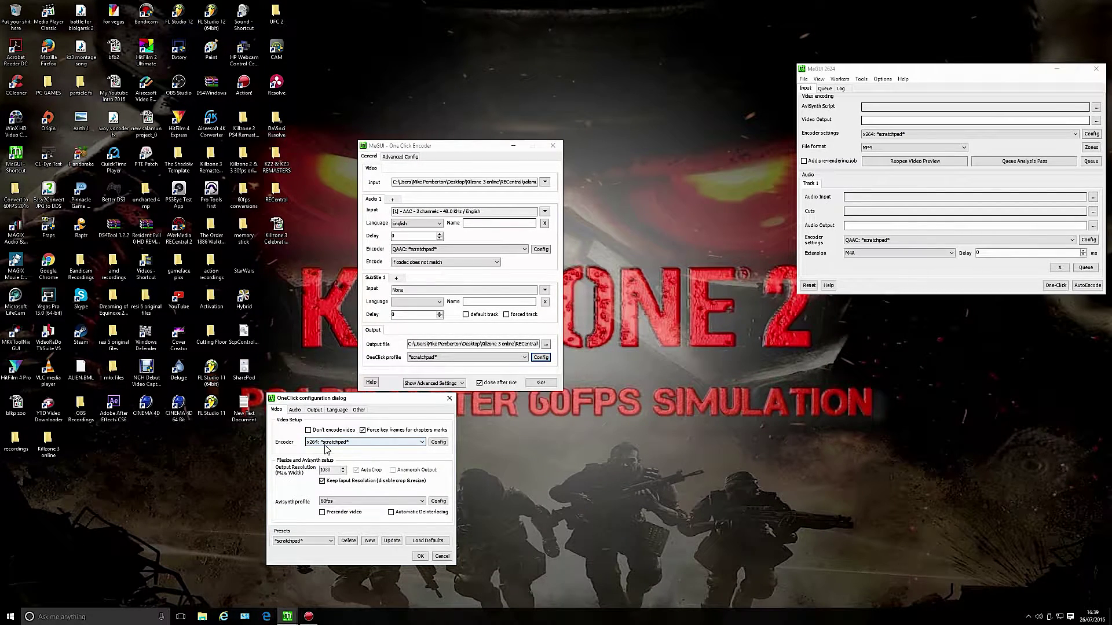
left_click(445, 444)
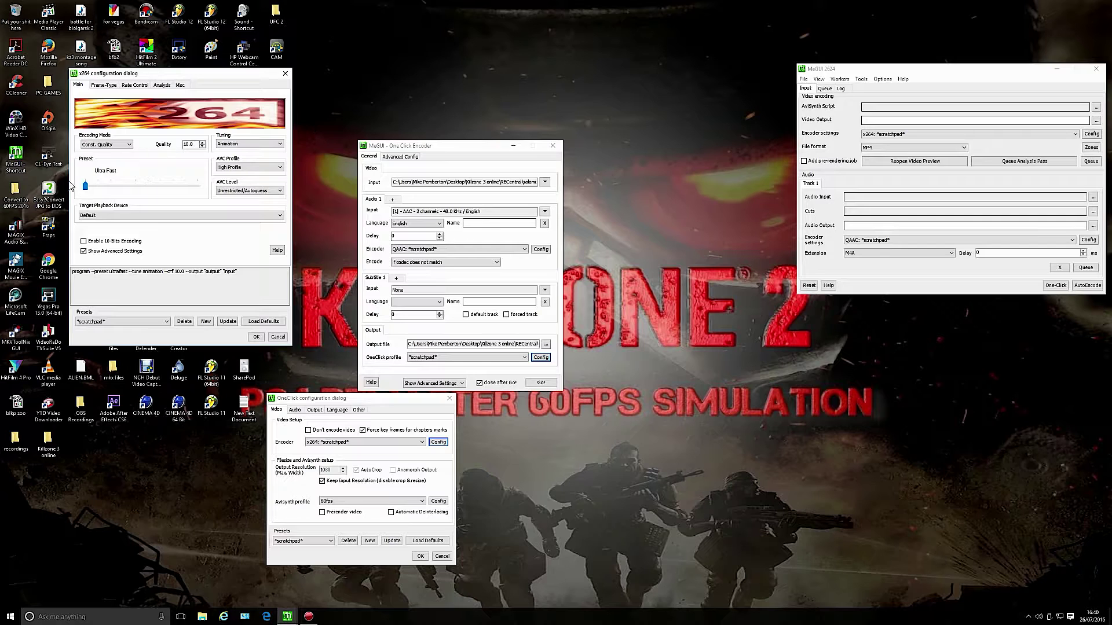
left_click_drag(85, 185, 219, 188)
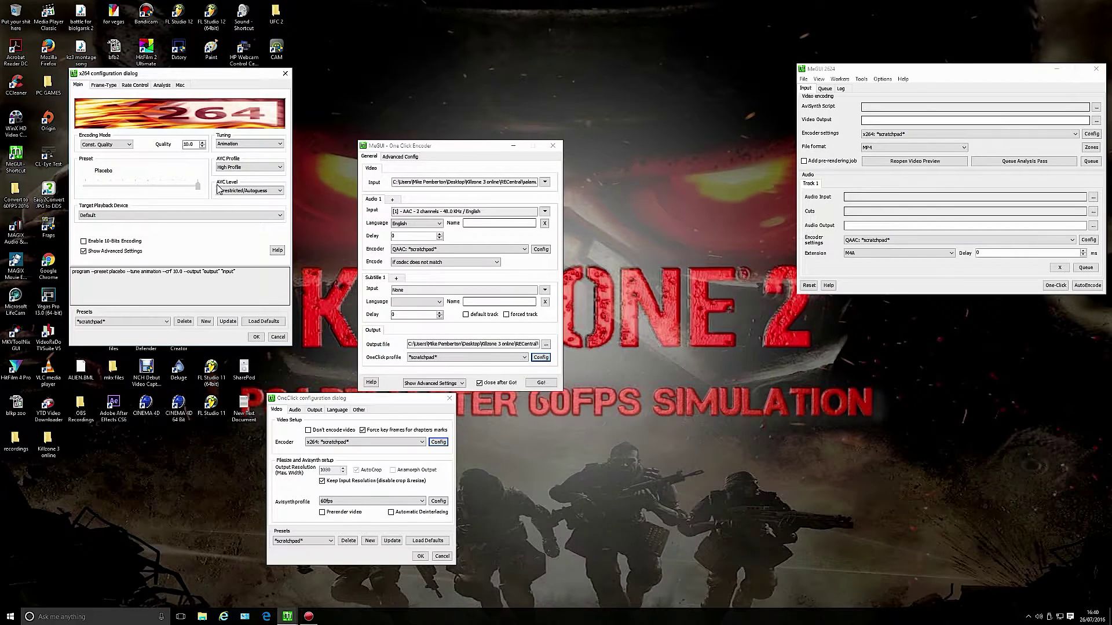
left_click_drag(198, 187, 84, 188)
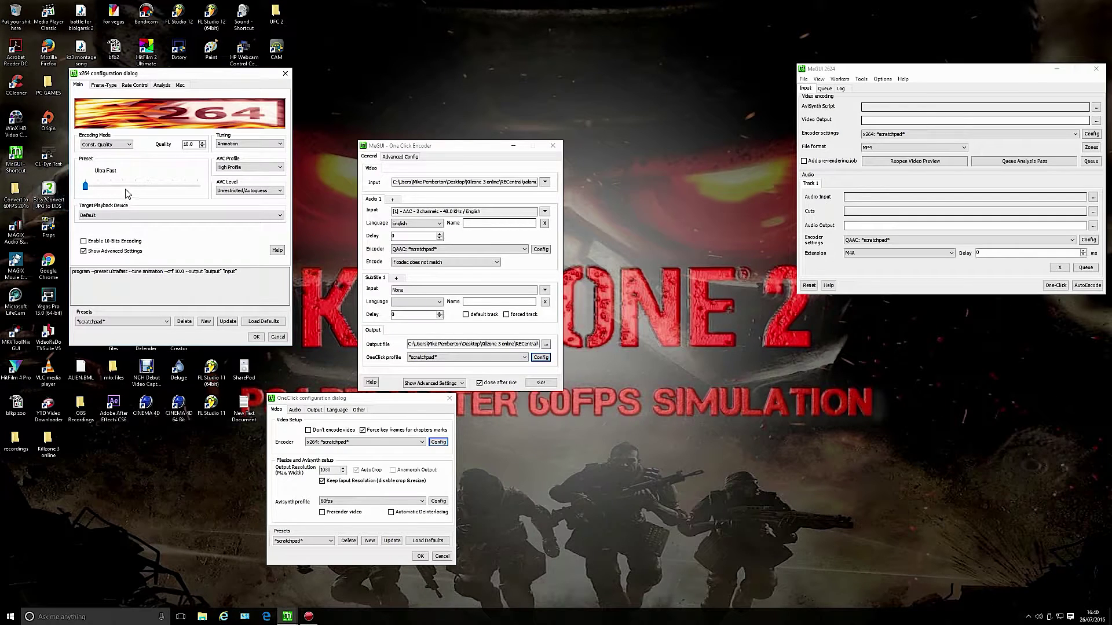
mouse_move(128, 194)
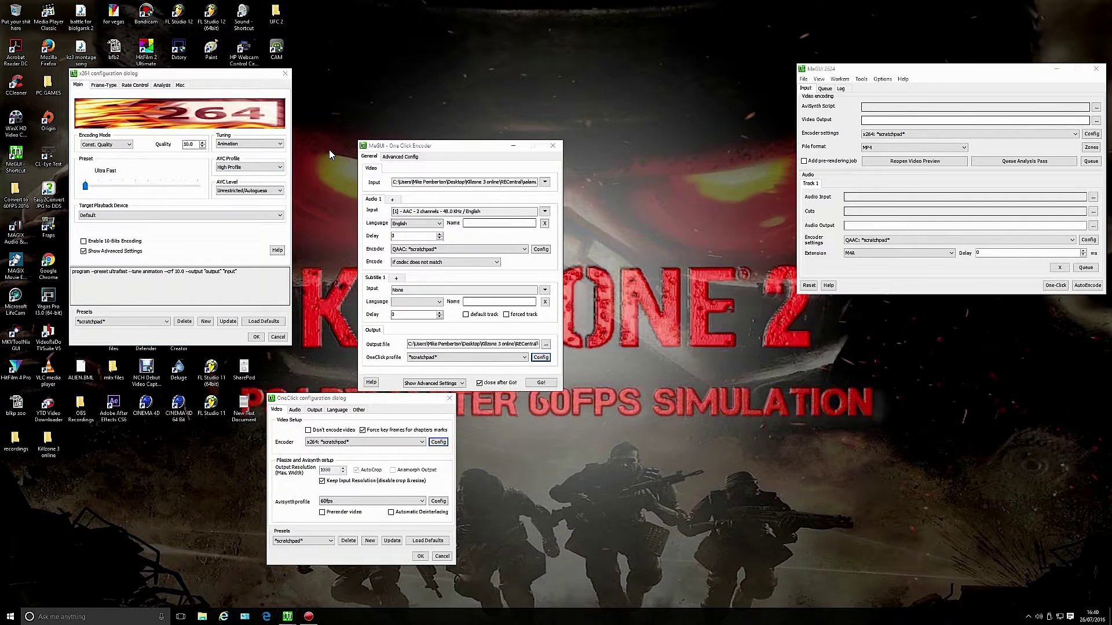
left_click(257, 144)
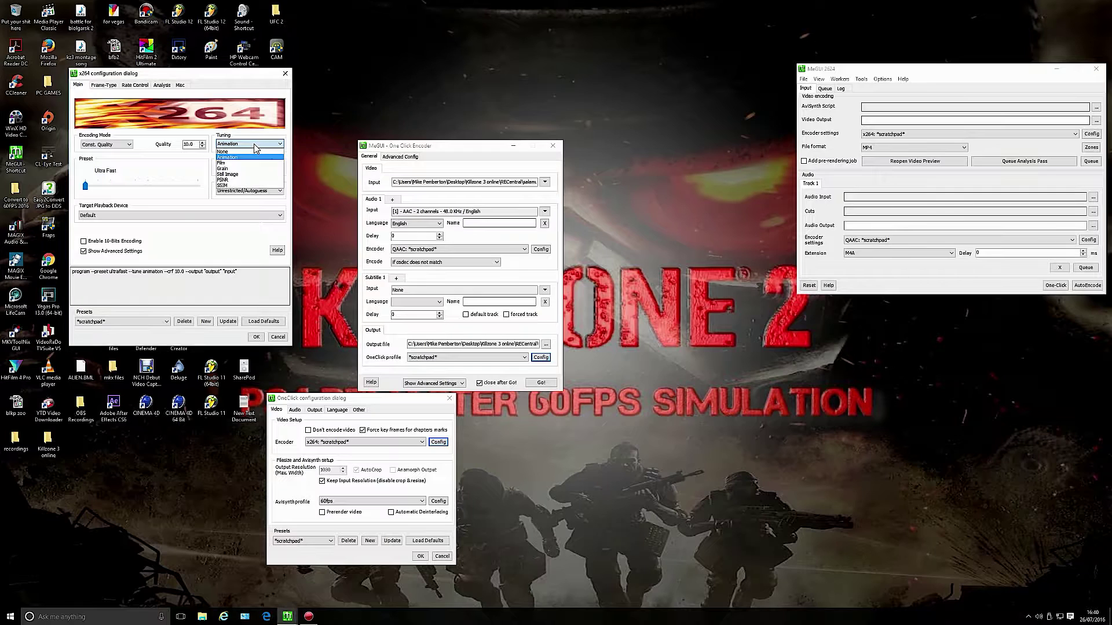
left_click(226, 158)
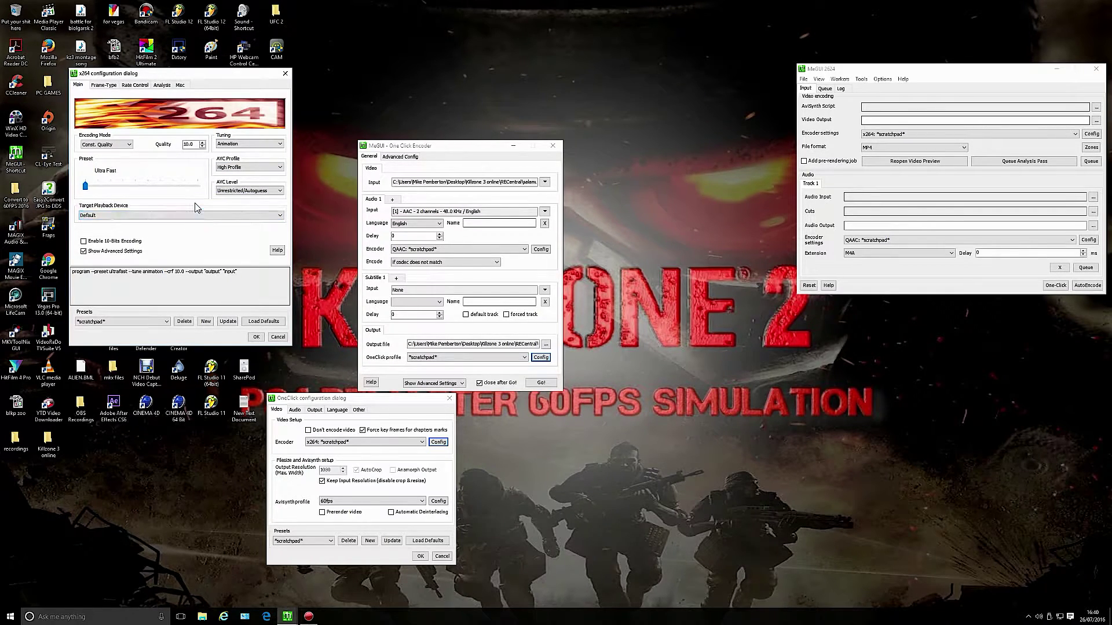
left_click(255, 336)
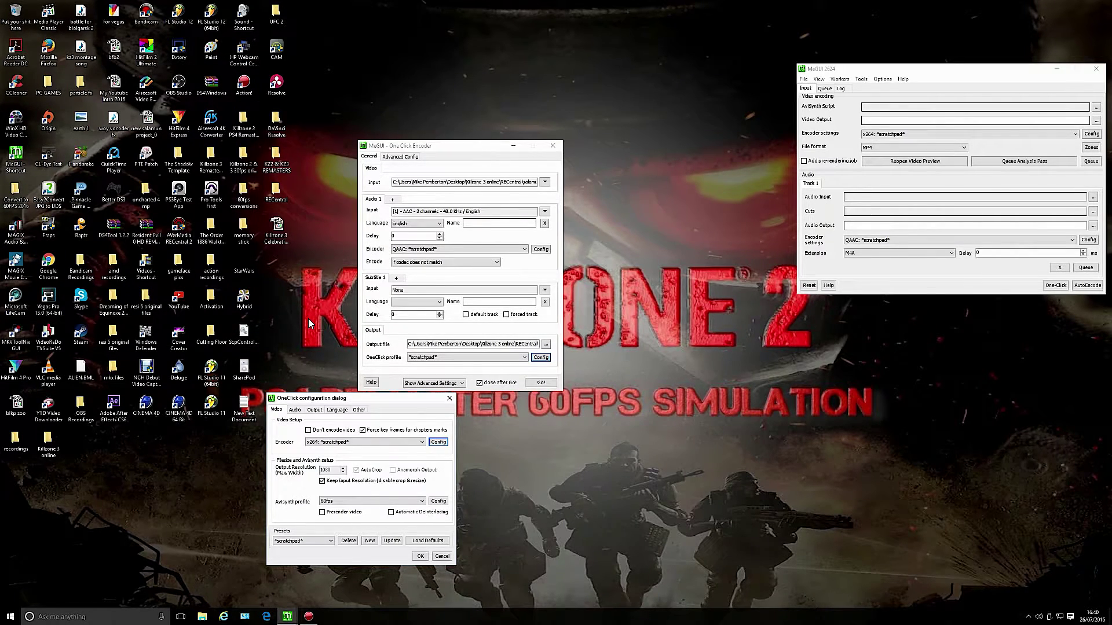
Keep QAAC on the FFAudioSource decoder, True VBR mode and quality 100, and confirm.
left_click(296, 410)
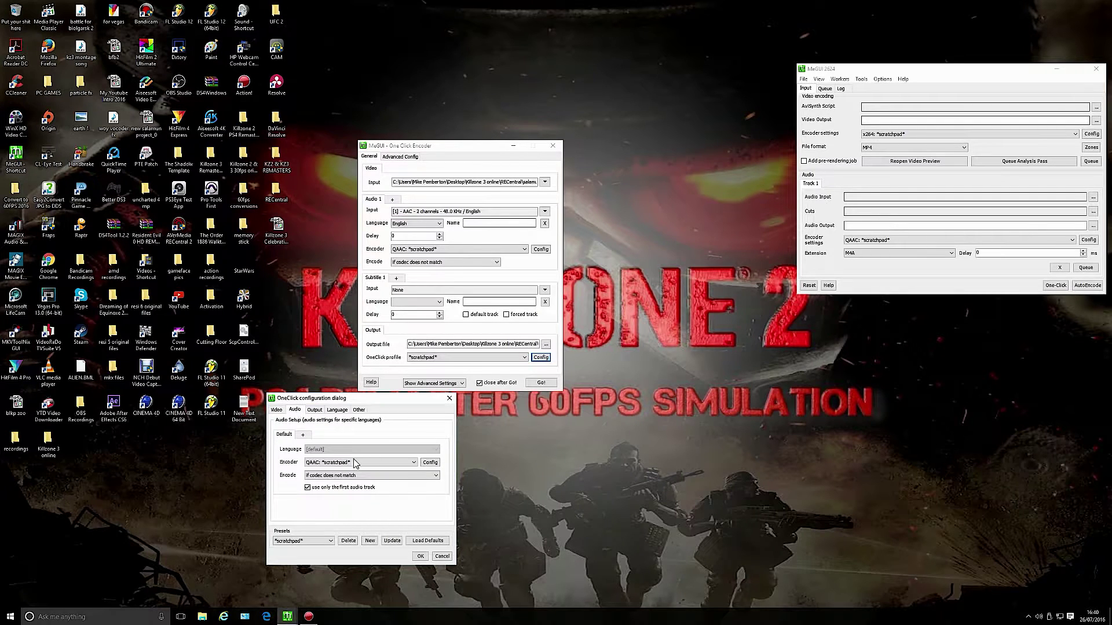
left_click(430, 462)
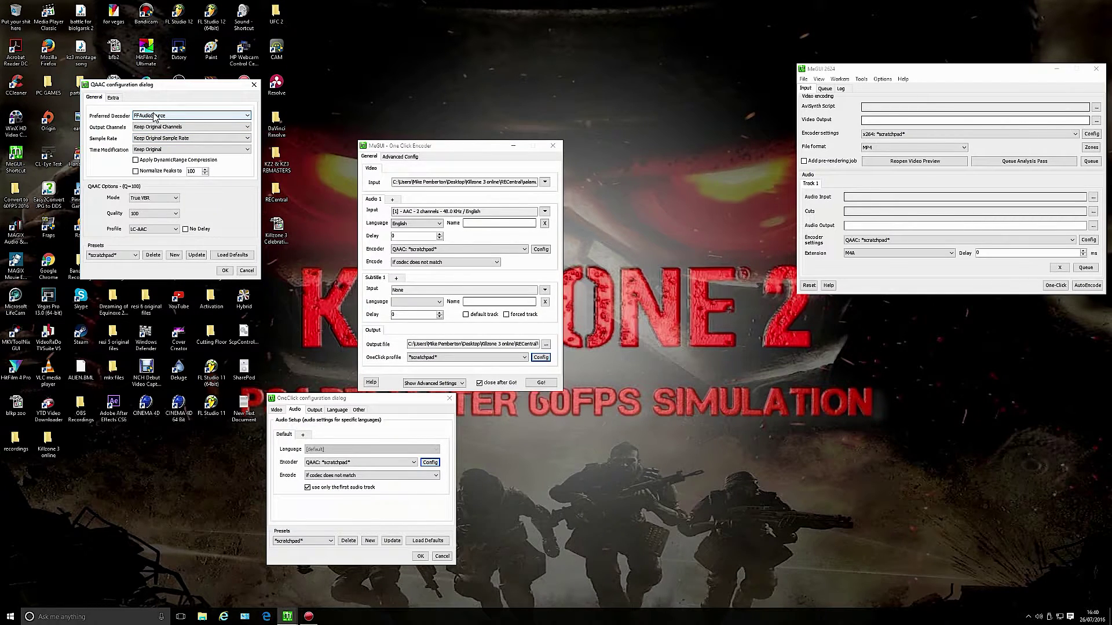
left_click(247, 117)
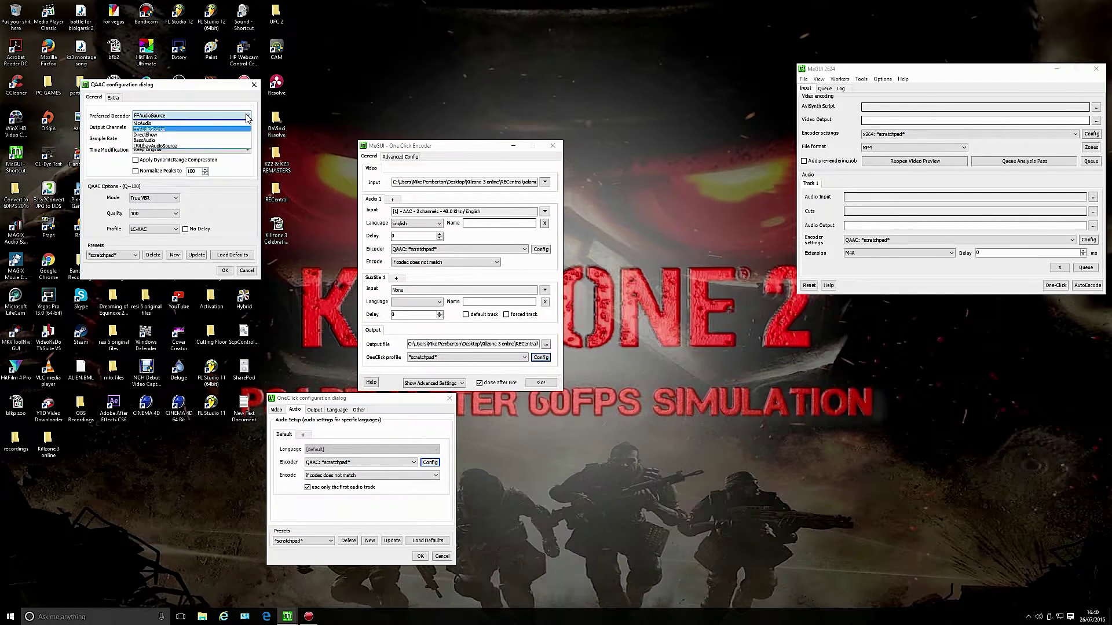
left_click(155, 128)
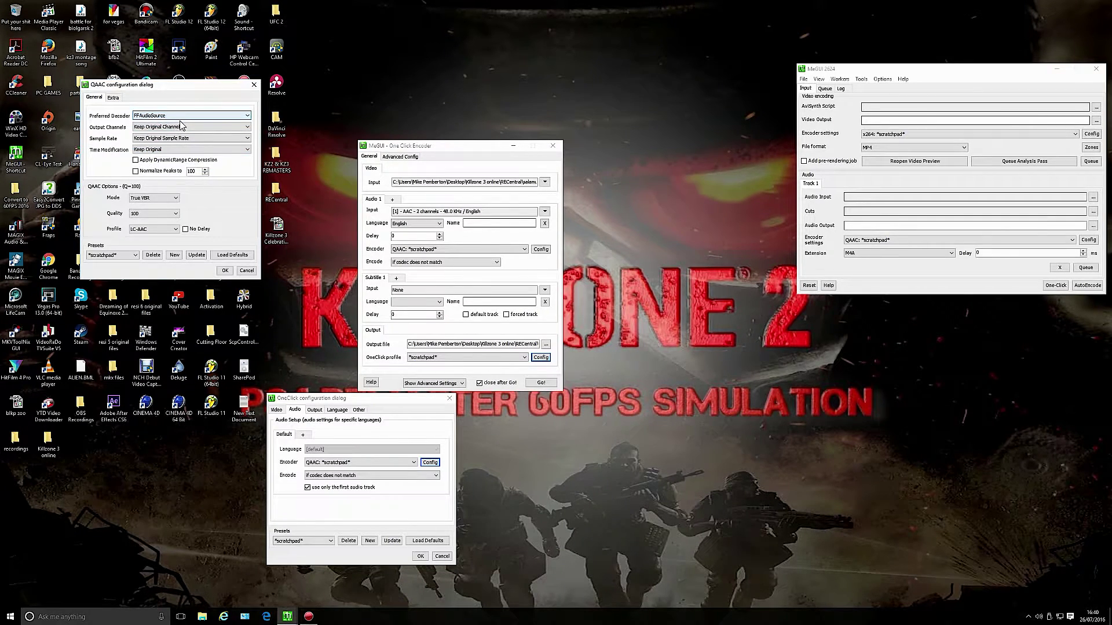
left_click(178, 200)
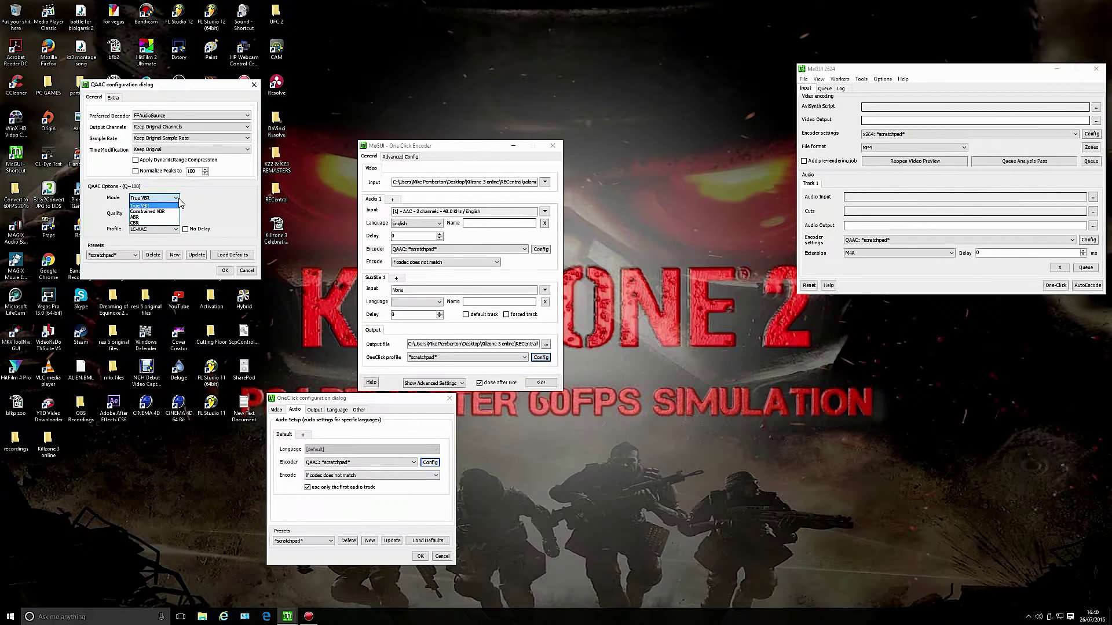
left_click(178, 199)
left_click(176, 214)
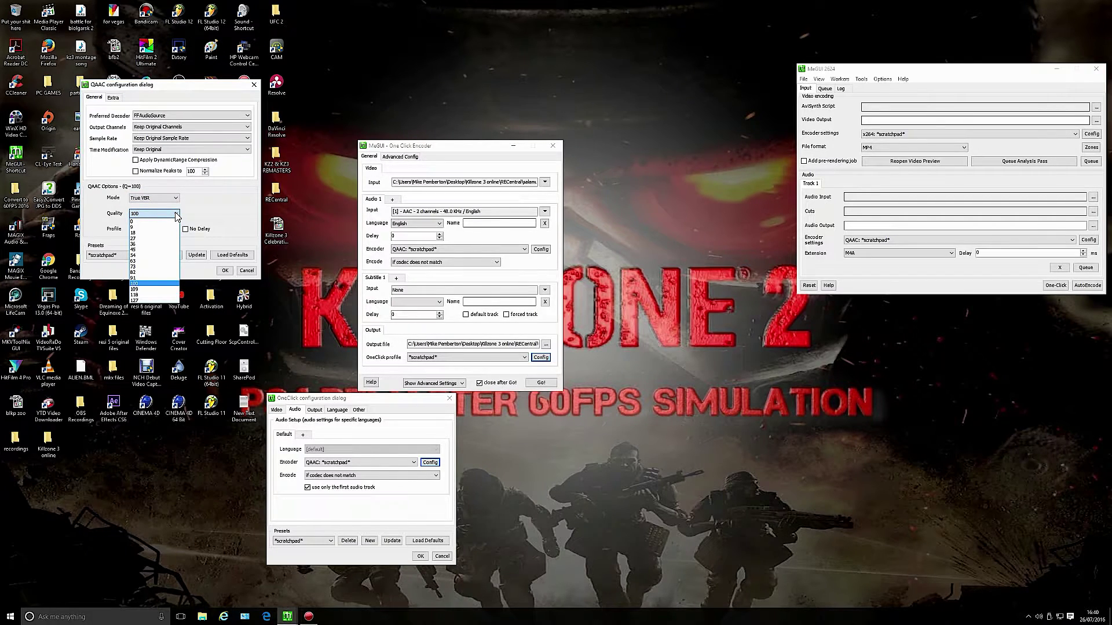
left_click(177, 215)
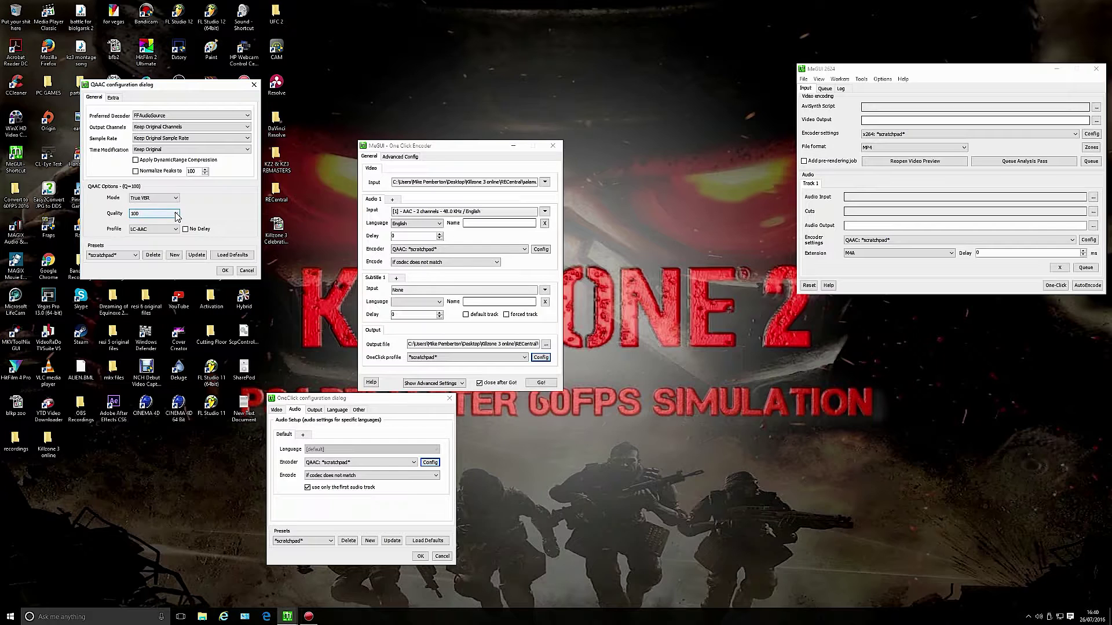
left_click(176, 214)
left_click(150, 238)
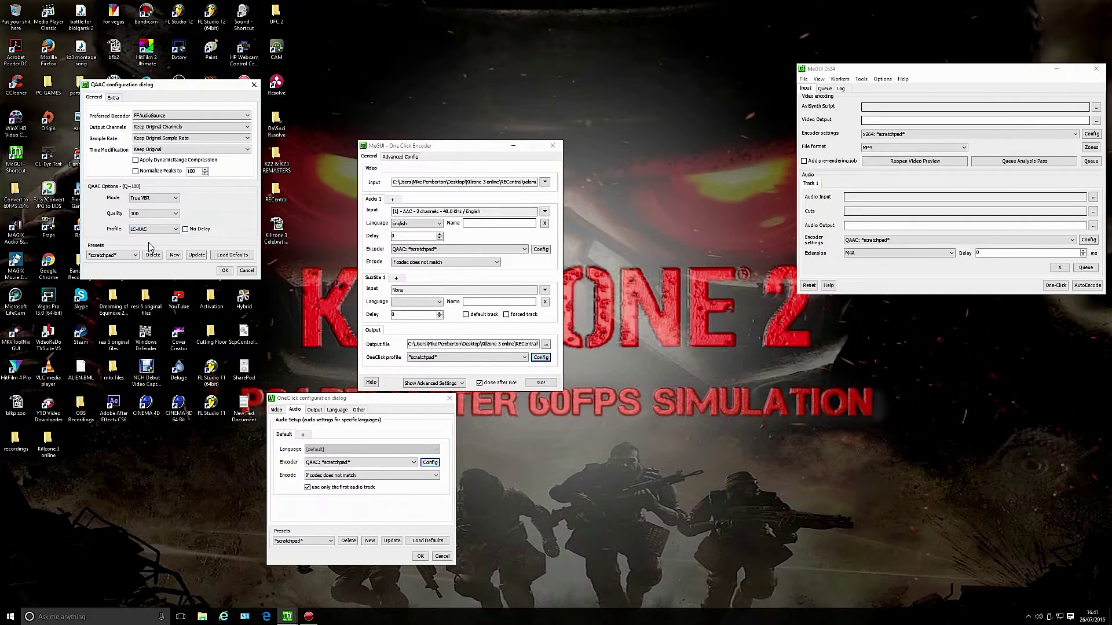
left_click(225, 271)
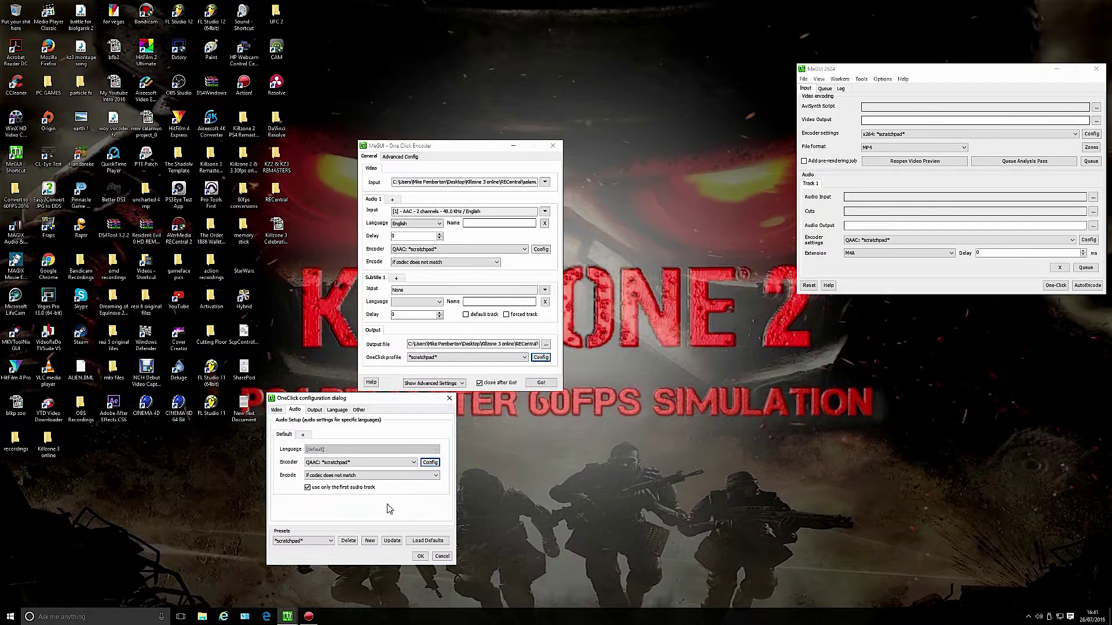
Confirm the OneClick profile configuration with OK, returning to the One Click Encoder window.
left_click(419, 556)
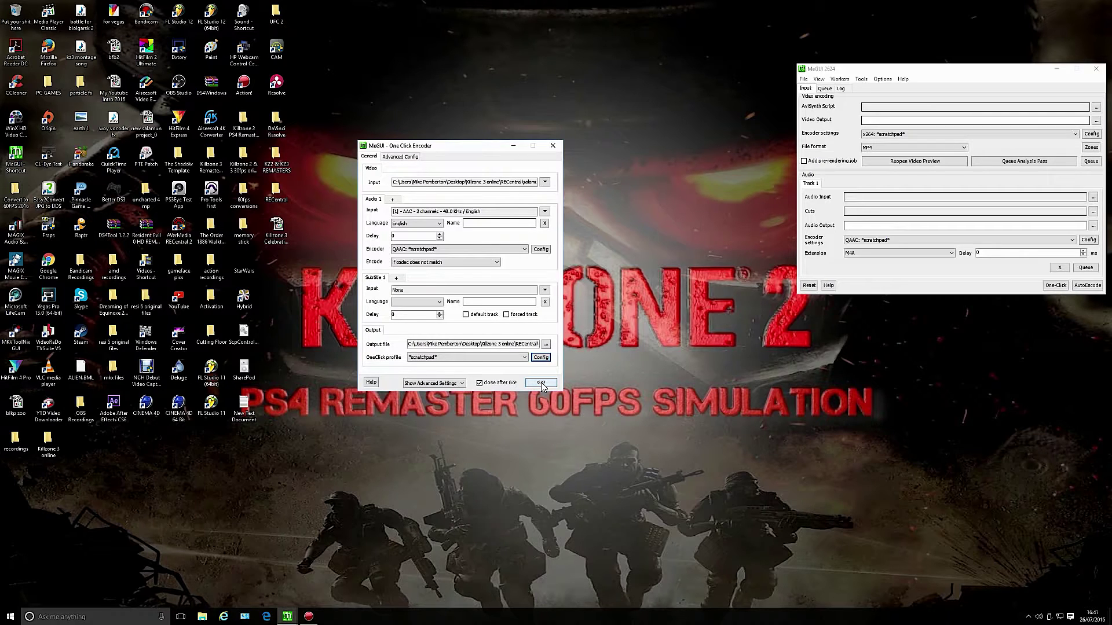
Reposition the One Click Encoder window to the upper right, beside the main MeGUI window.
left_click_drag(472, 148, 678, 74)
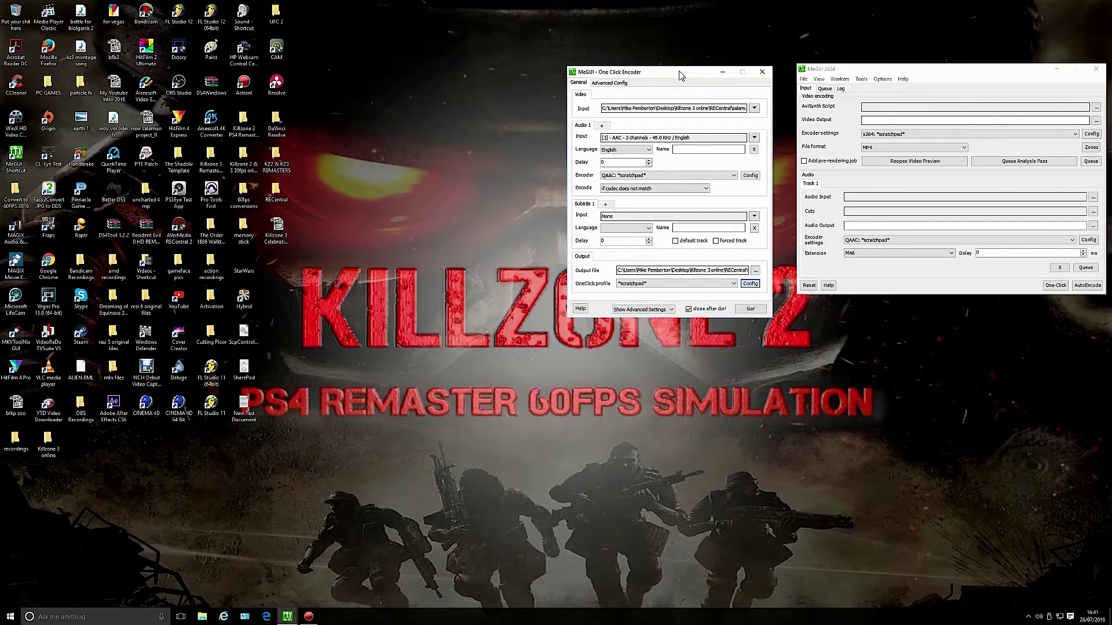